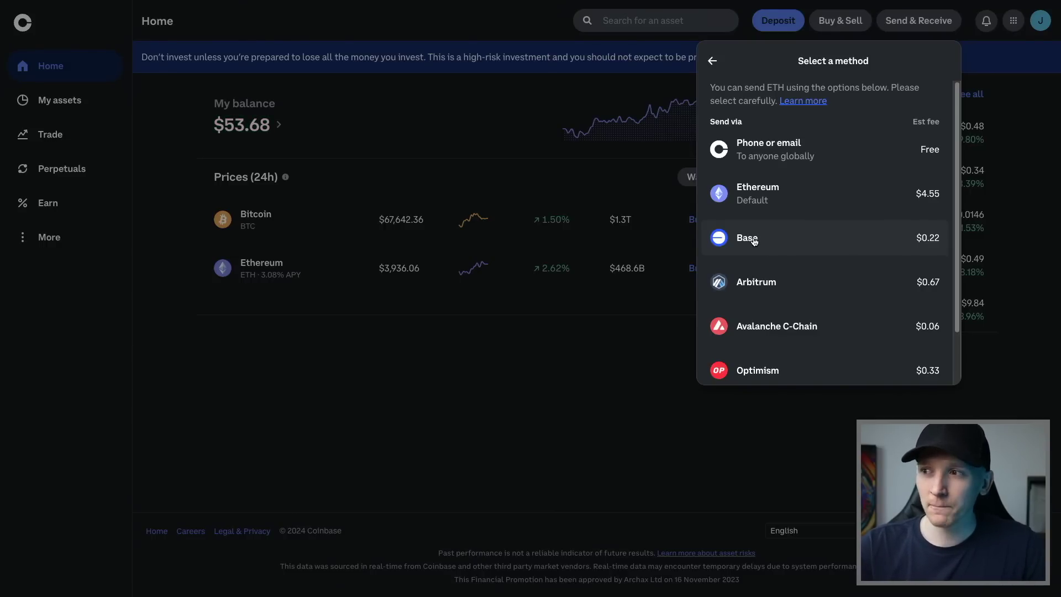
Step: Choose Base as the network for sending ETH, suppress its future support warning and confirm that the recipient supports it
left_click(755, 241)
left_click(716, 317)
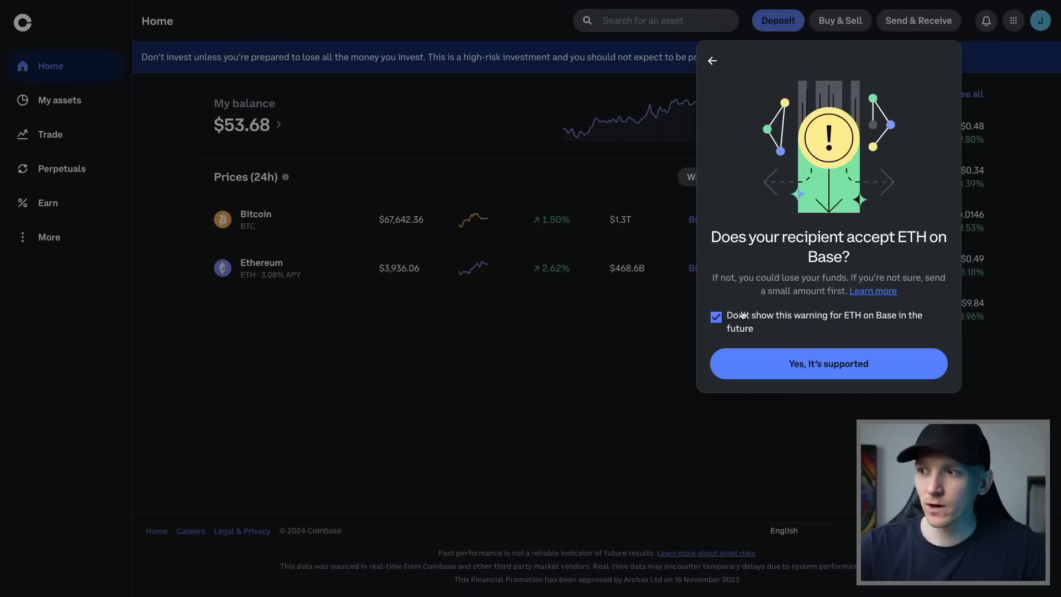
left_click(800, 363)
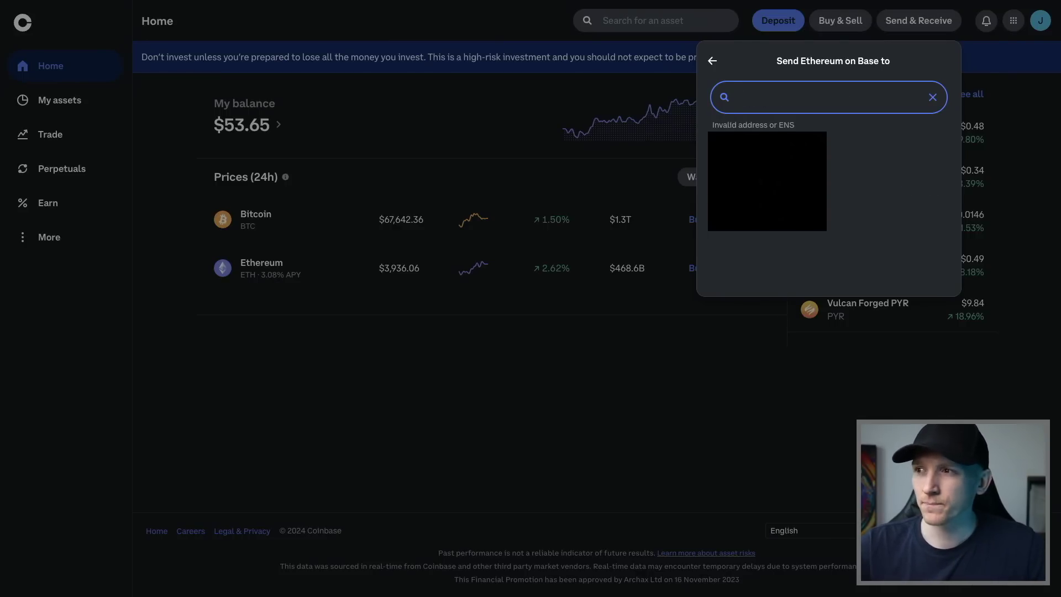
Step: Select the recipient's wallet address, set the send amount to the maximum available ETH and preview the send
left_click(762, 157)
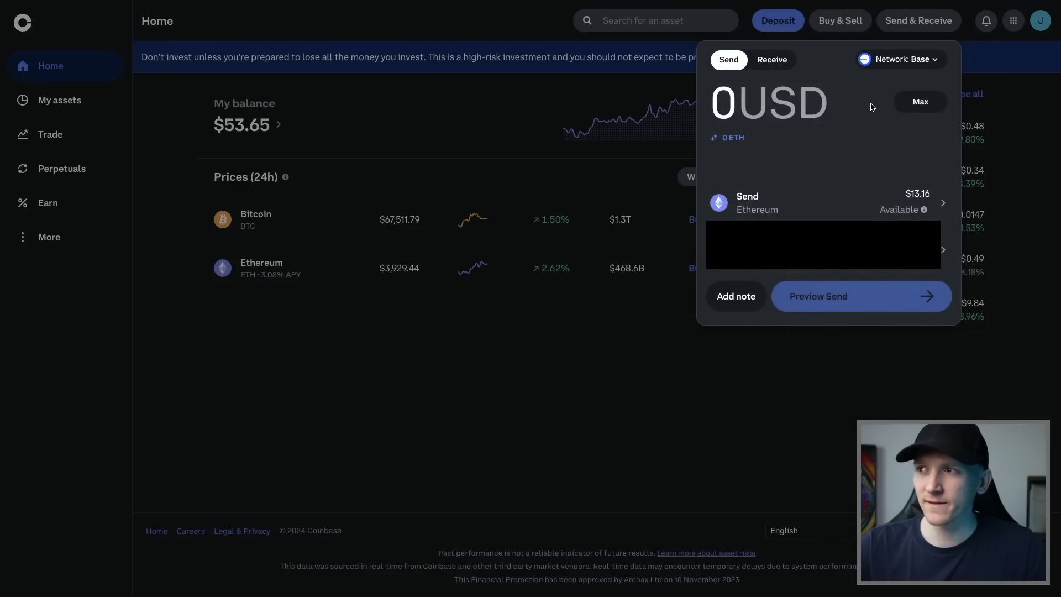
left_click(921, 105)
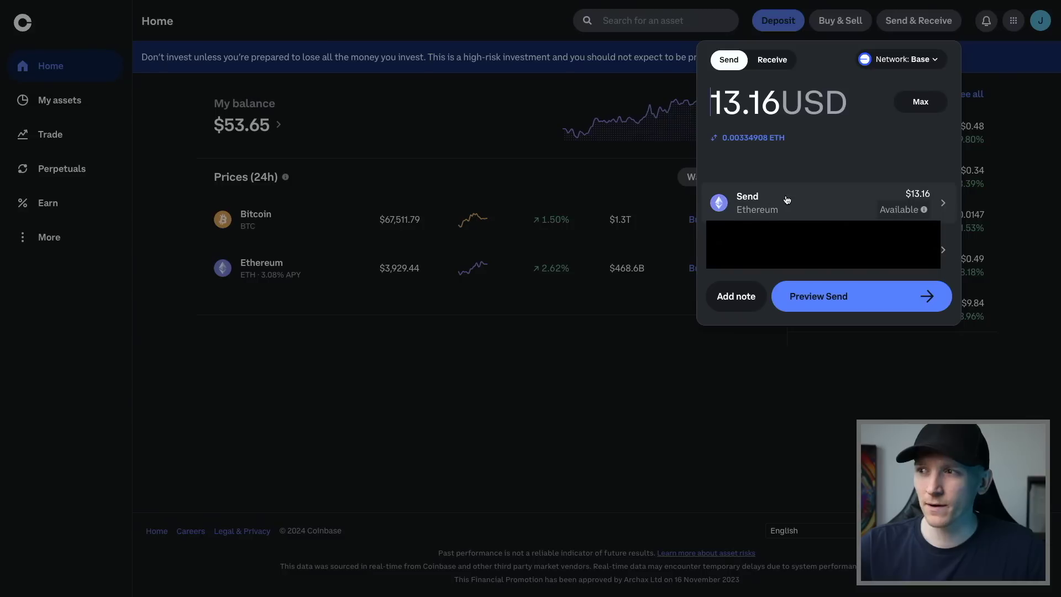
left_click(850, 302)
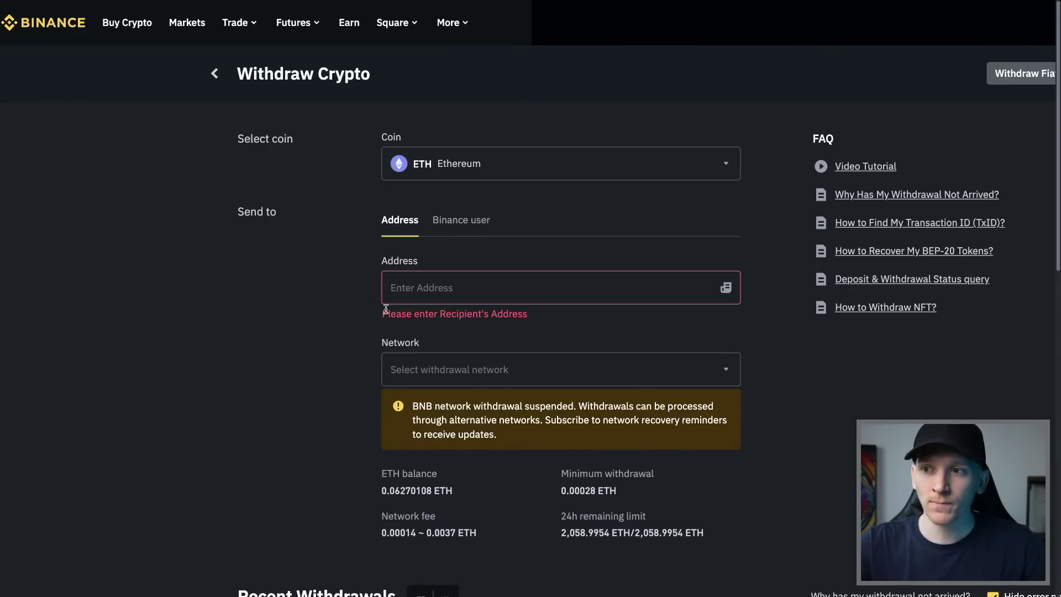
Step: On Binance, paste the recipient's wallet address for the ETH withdrawal and choose Base as the withdrawal network
left_click(415, 287)
key("ctrl+v")
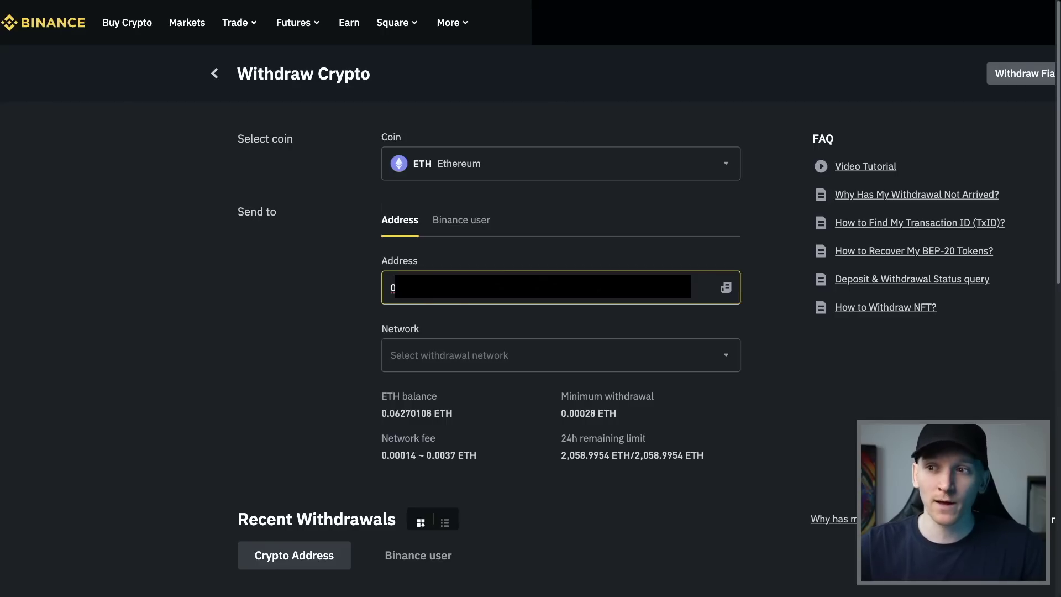
left_click(451, 354)
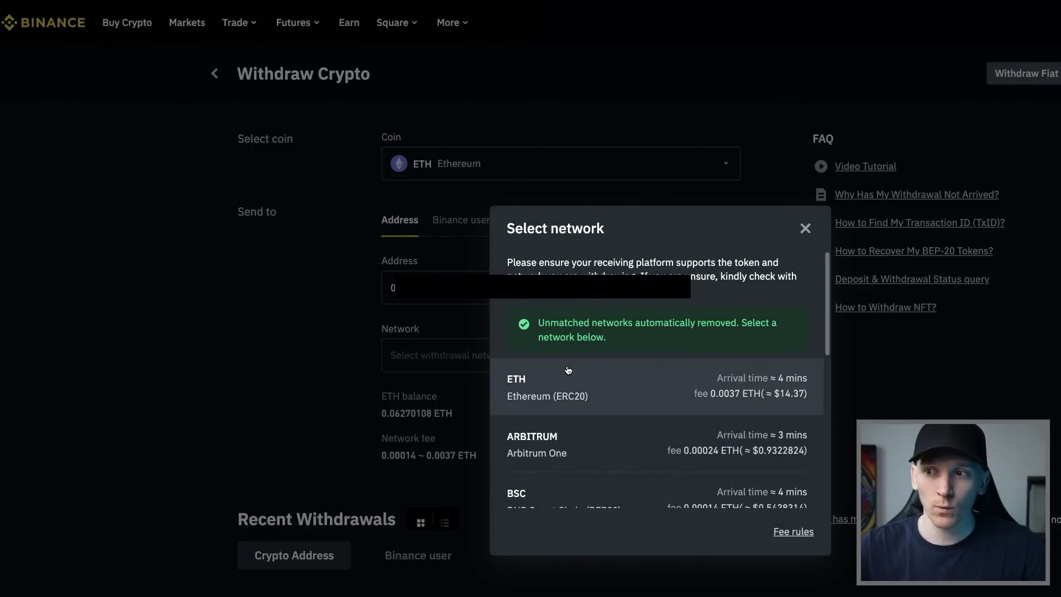
scroll(578, 381, "down", 2)
scroll(580, 392, "down", 3)
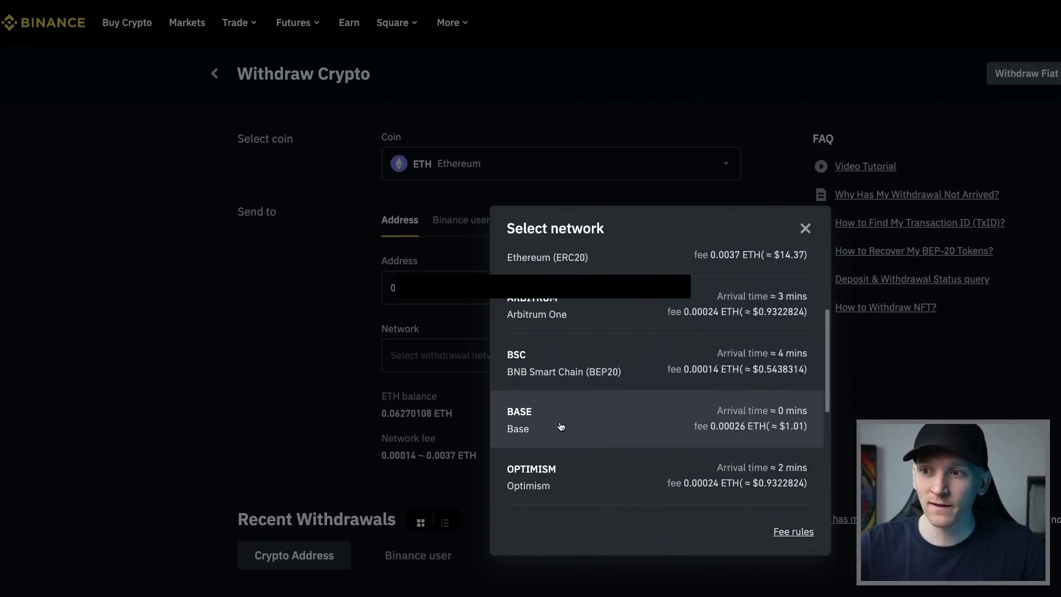
left_click(561, 427)
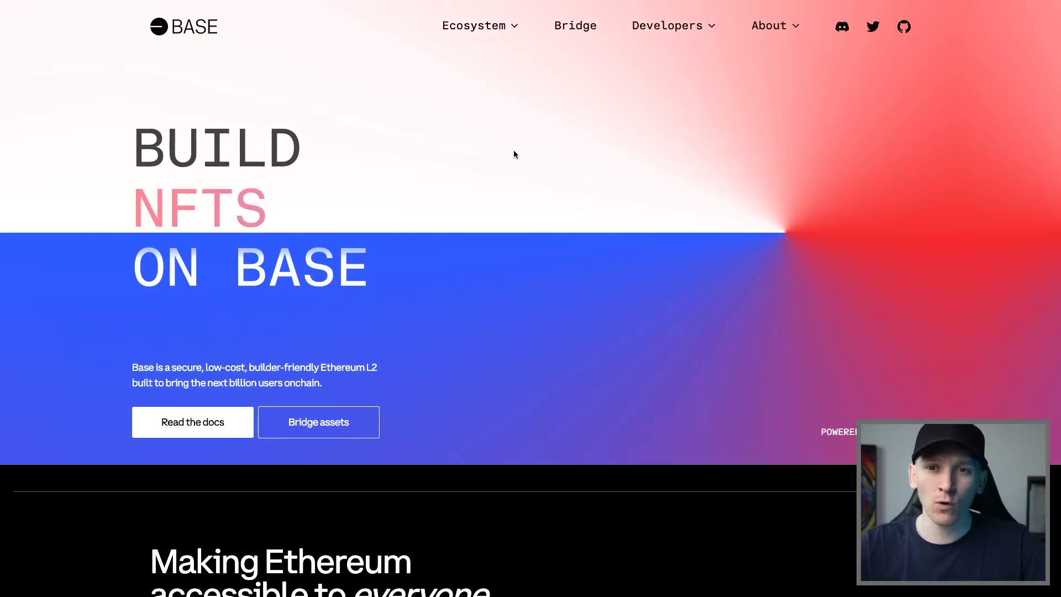
Step: Open the Base bridge from the Base website and connect the MetaMask wallet, allowing the switch to Ethereum Mainnet
left_click(578, 28)
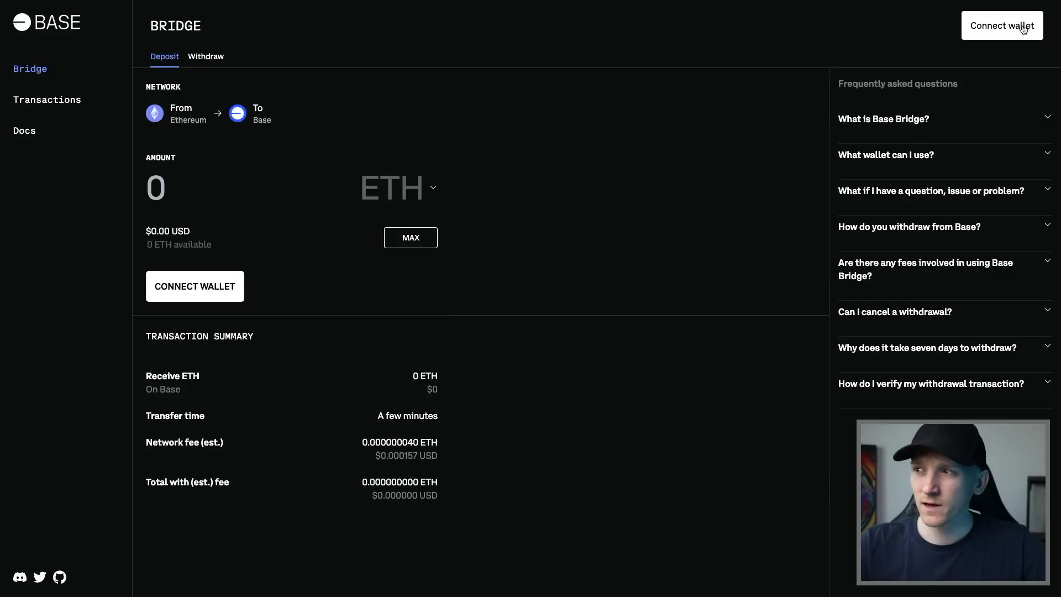
left_click(991, 36)
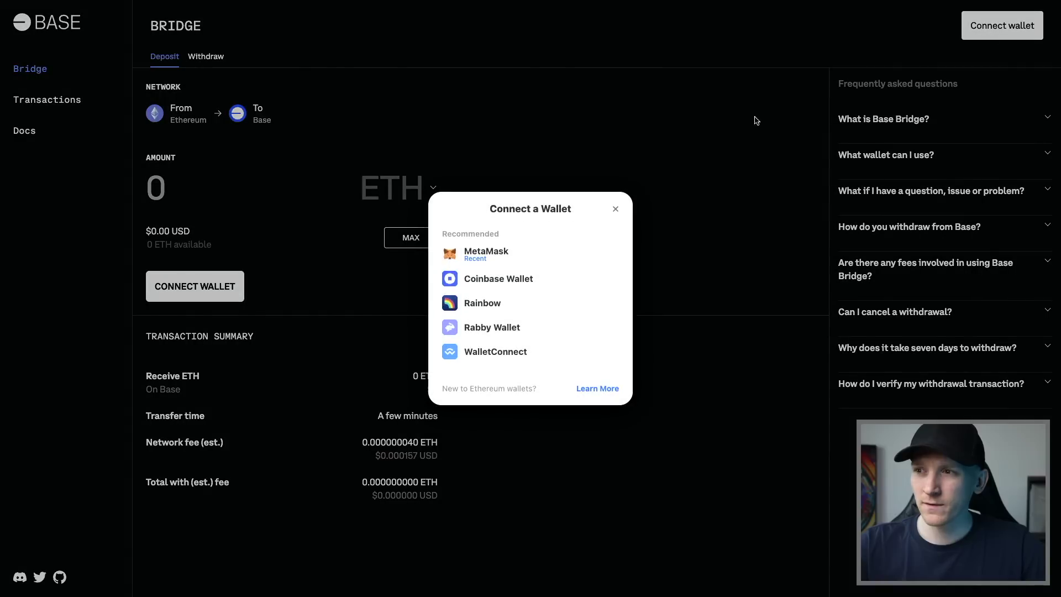
left_click(505, 253)
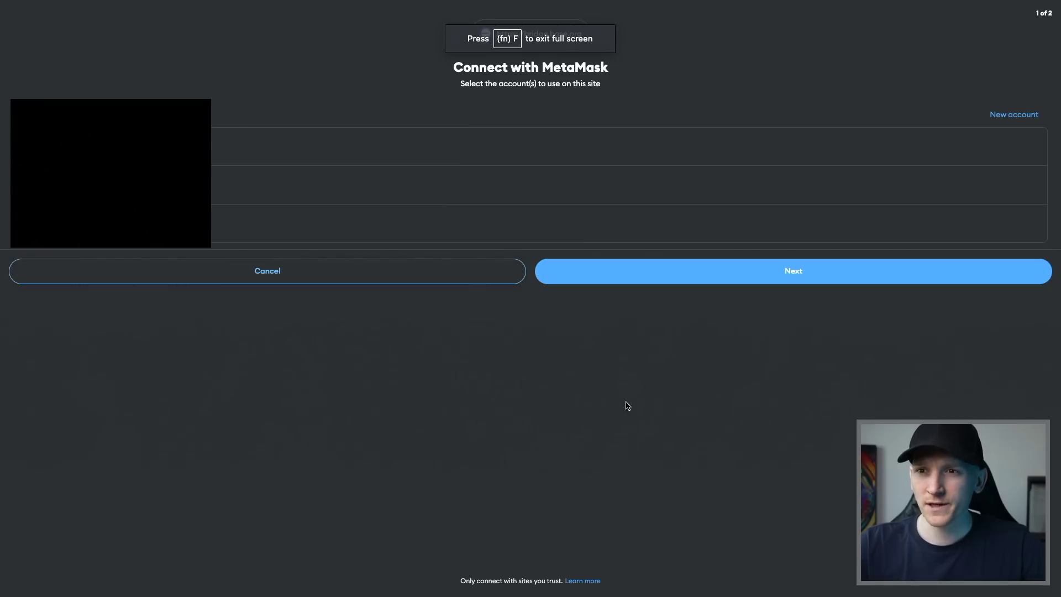
left_click(768, 275)
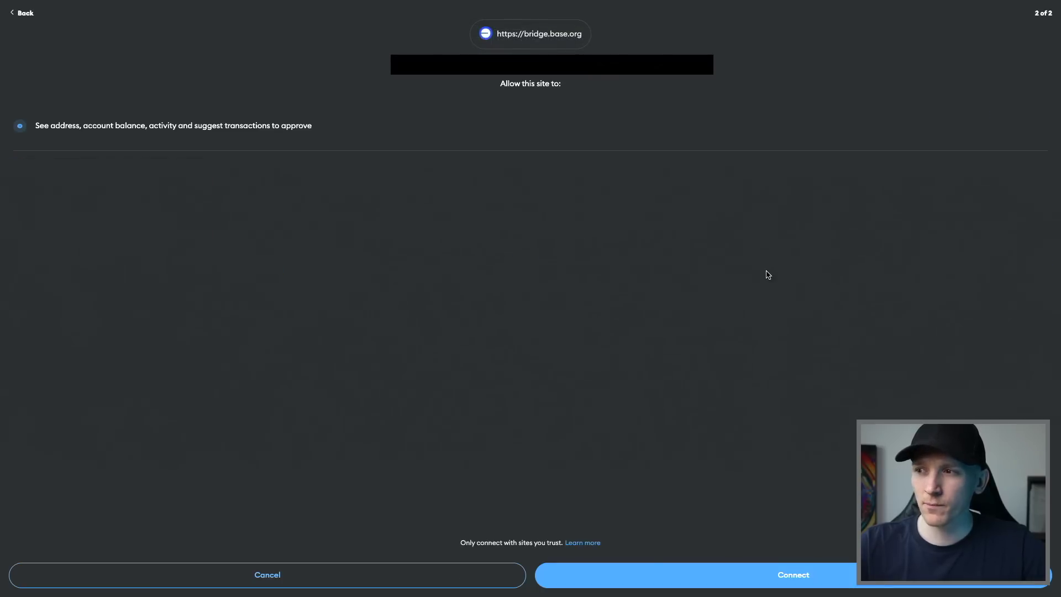
left_click(669, 570)
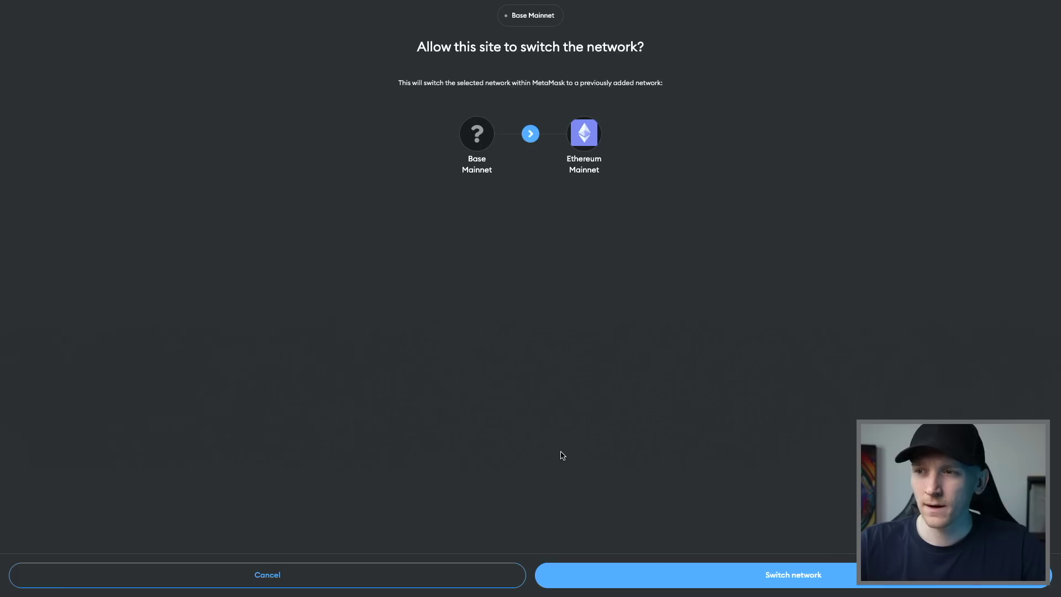
left_click(672, 579)
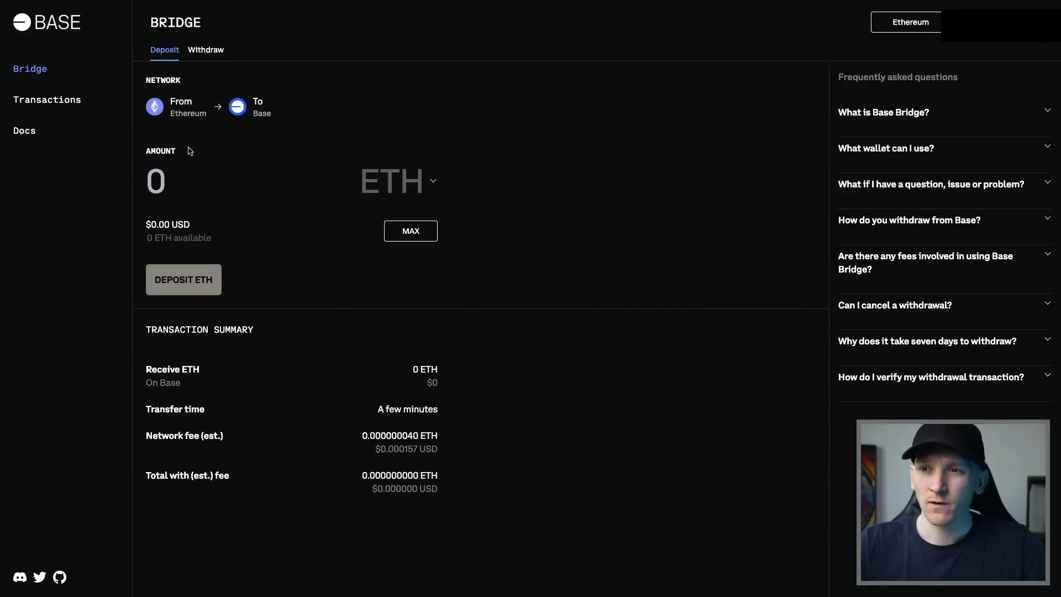
Step: Choose ETH as the token to bridge from Ethereum to Base and set the deposit to the maximum amount
left_click(402, 232)
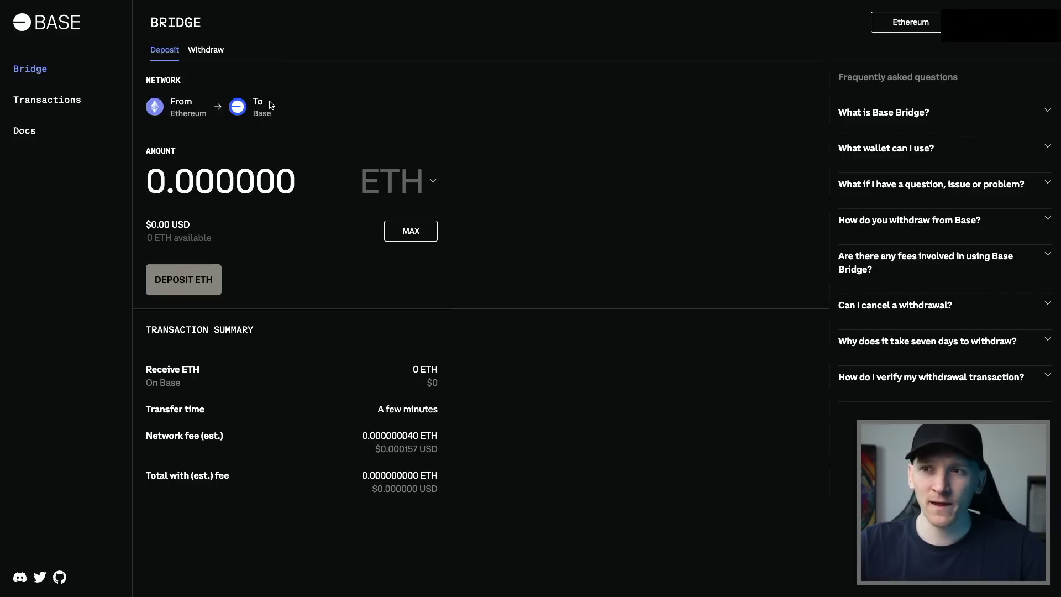
left_click(429, 188)
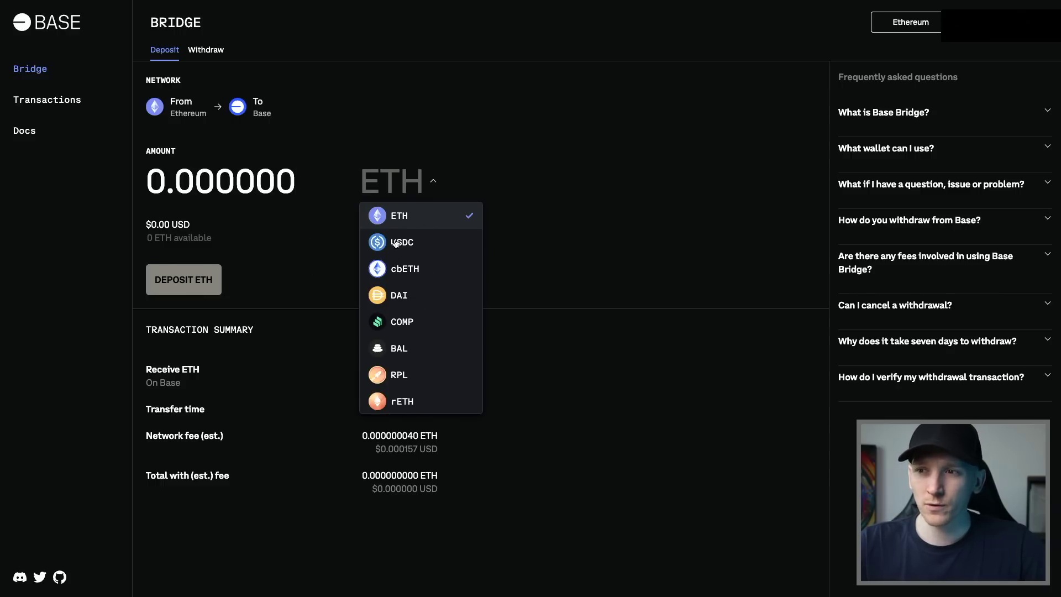
left_click(397, 220)
left_click(409, 239)
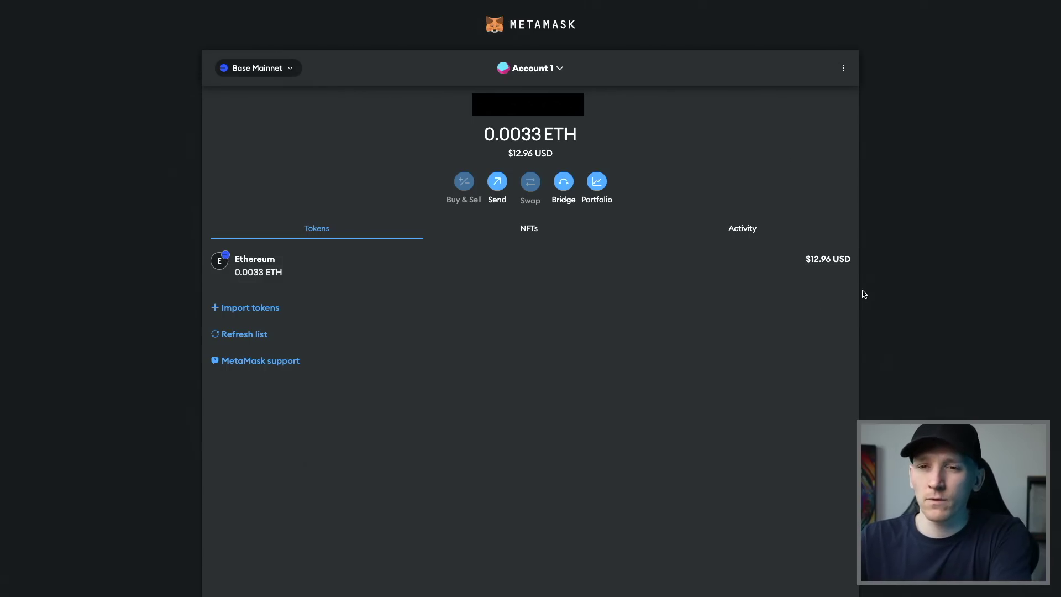
Step: On DefiLlama, examine the Base chain's total value locked and its protocol rankings
key("ctrl+Tab")
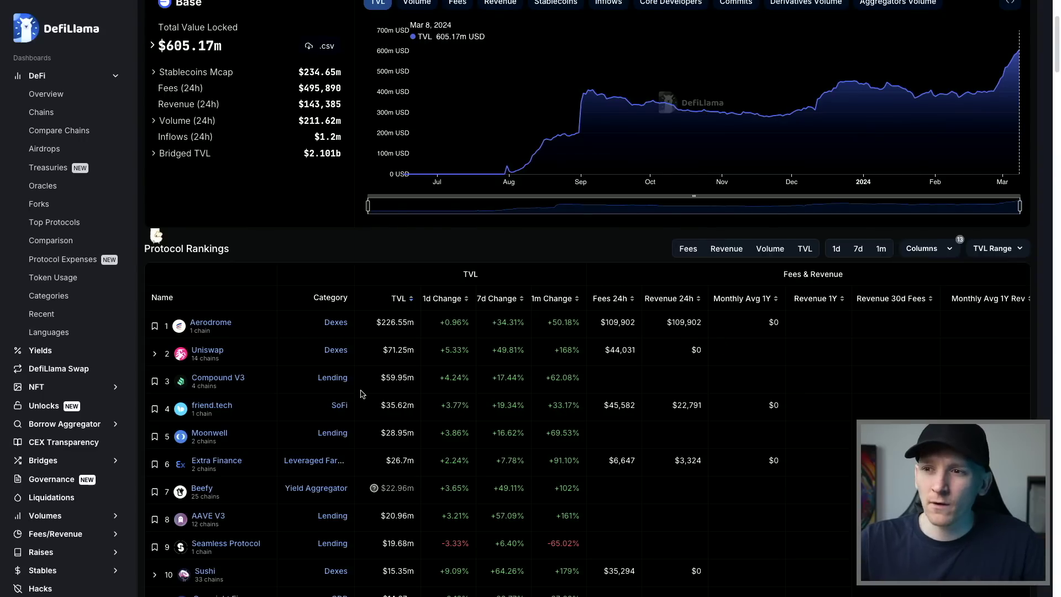
scroll(662, 74, "up", 3)
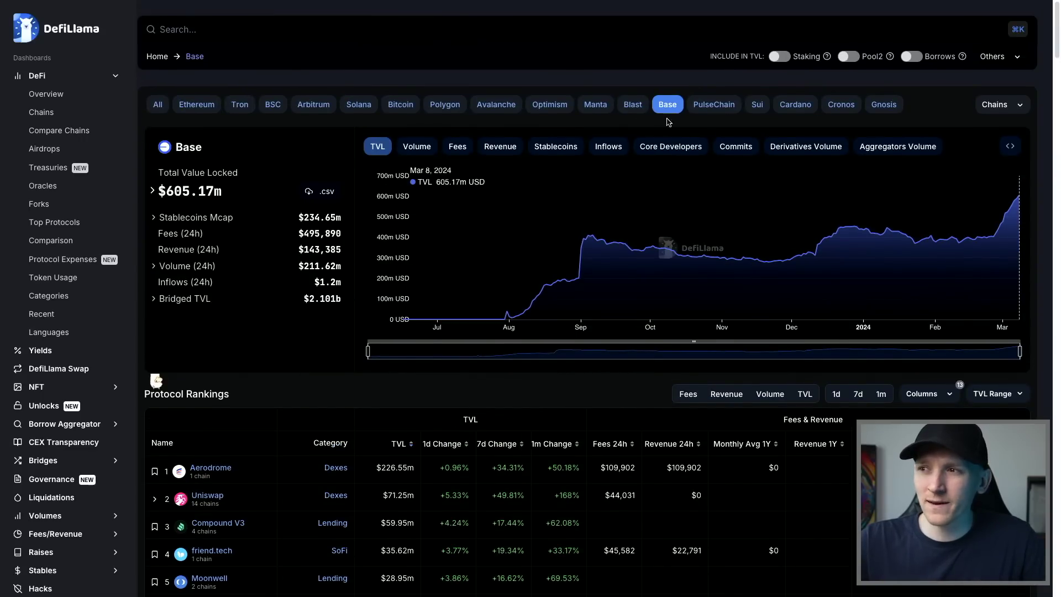
scroll(302, 387, "down", 2)
scroll(298, 386, "down", 3)
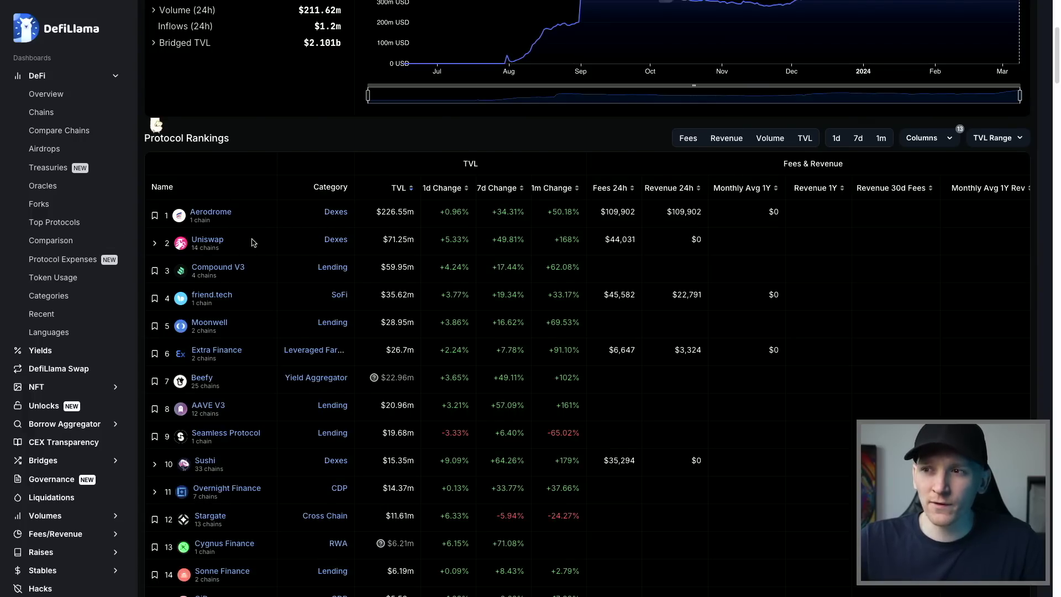
scroll(252, 242, "up", 1)
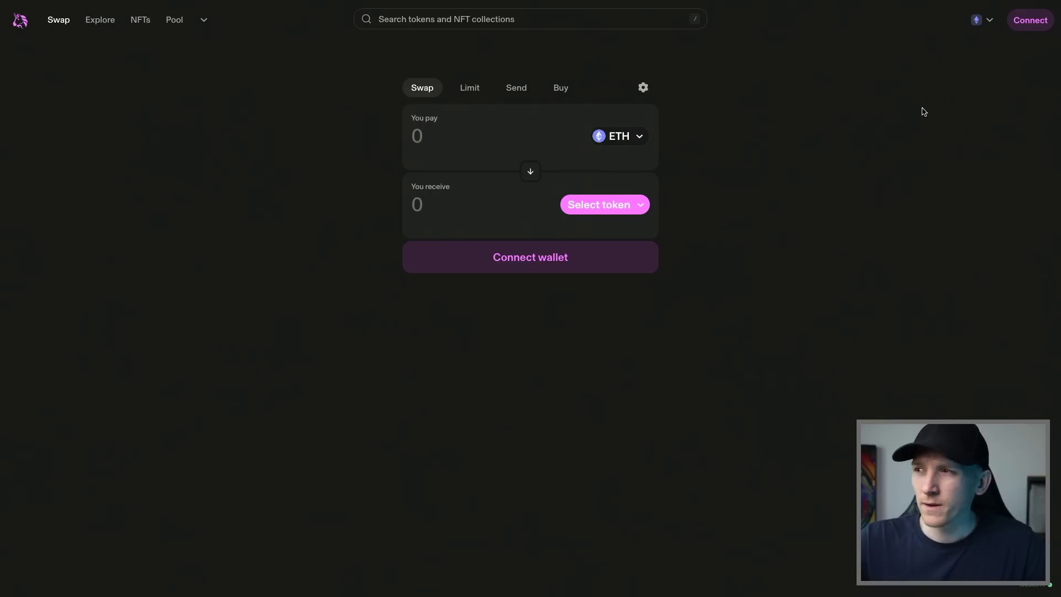
Step: On Uniswap, connect the MetaMask wallet and select Base as the network
left_click(1032, 21)
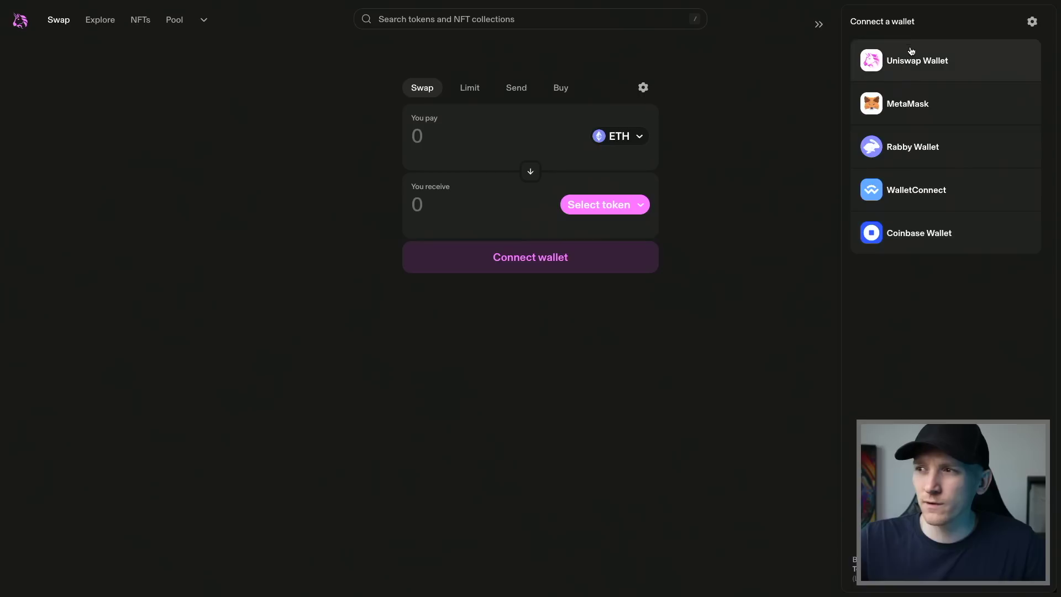
left_click(907, 105)
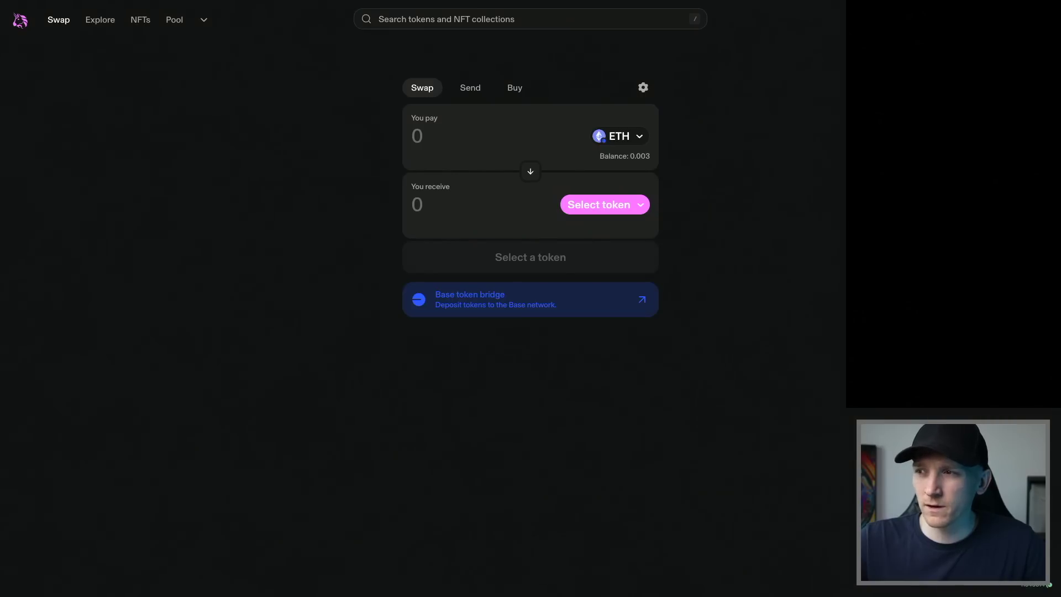
left_click(940, 20)
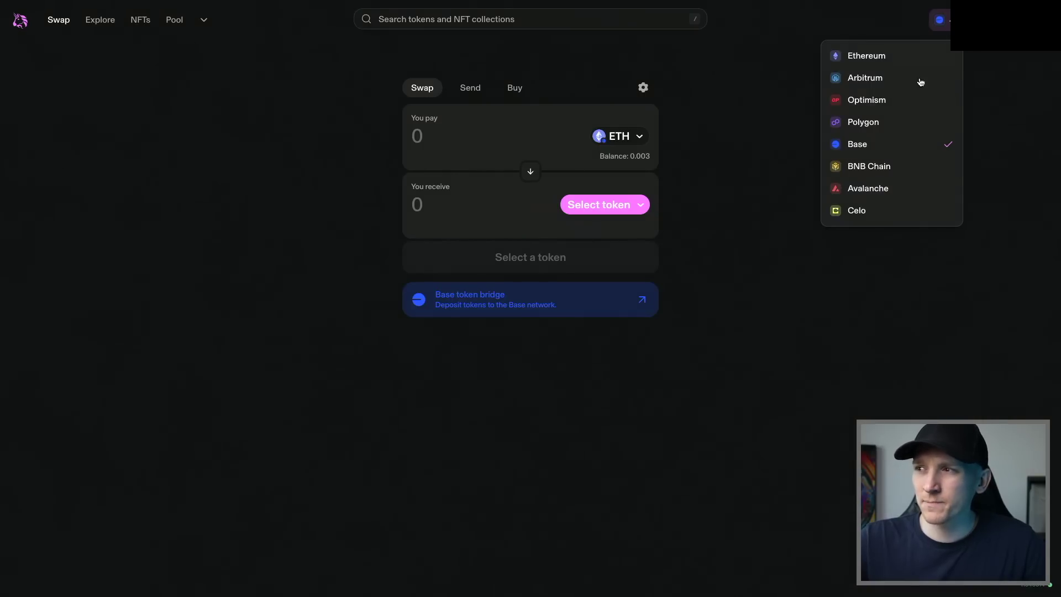
left_click(861, 147)
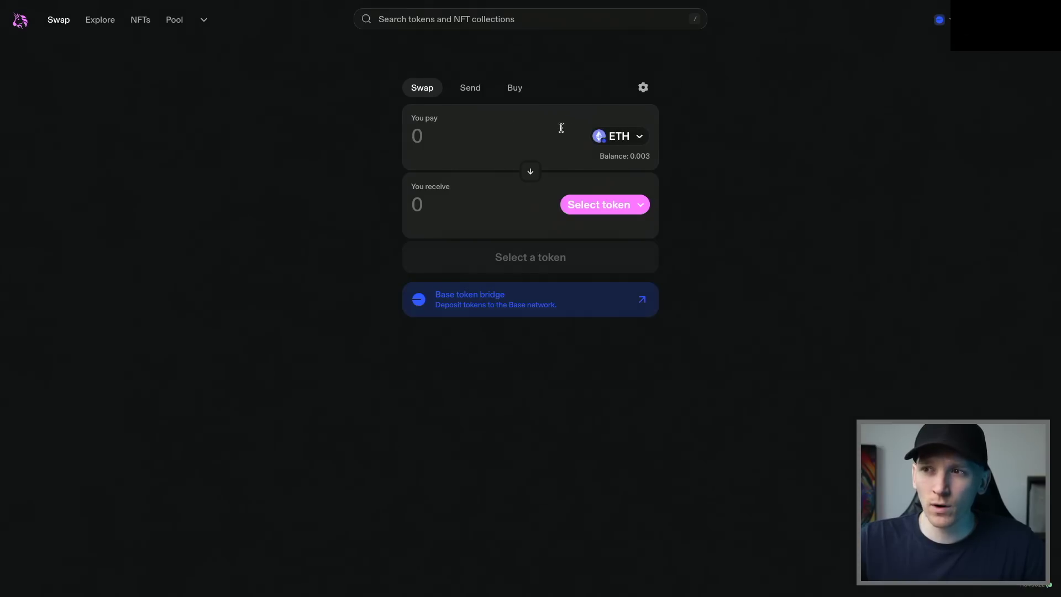
Step: Set up a swap that pays 0.001 ETH and receives USDC on Base
left_click(628, 142)
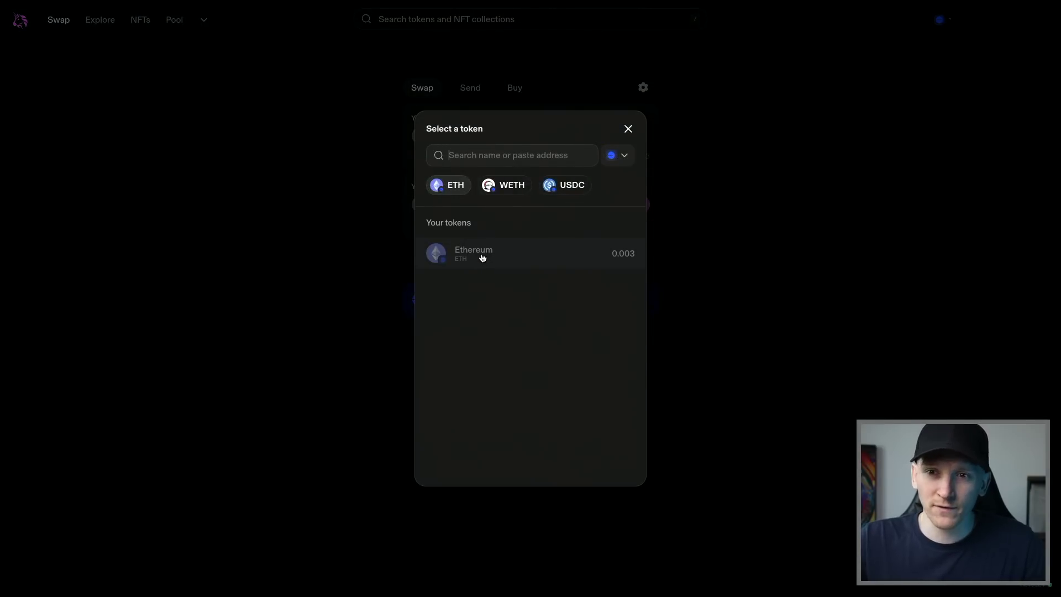
left_click(630, 130)
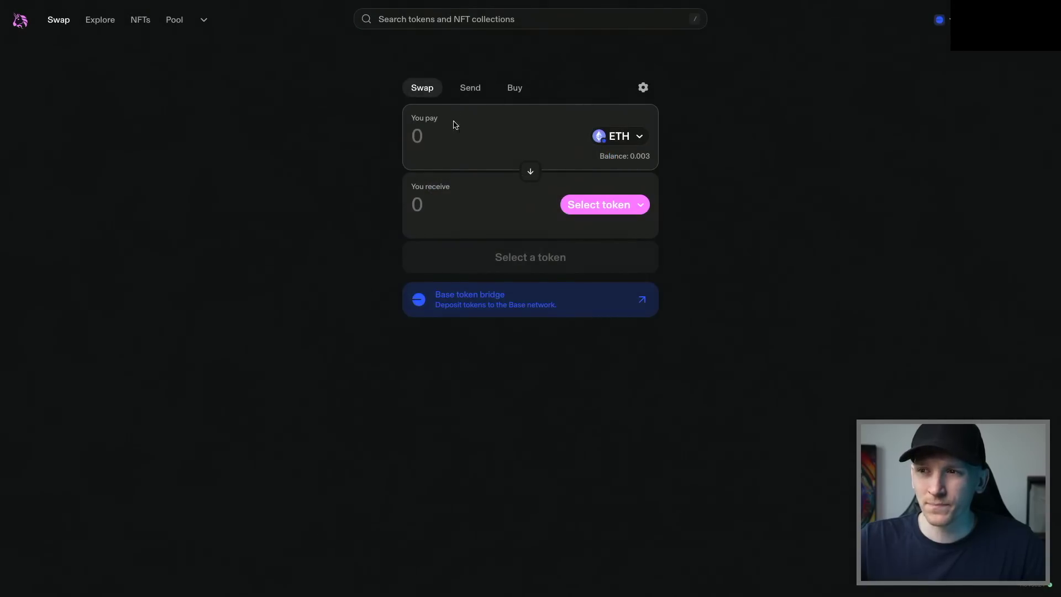
left_click(471, 142)
type("0.")
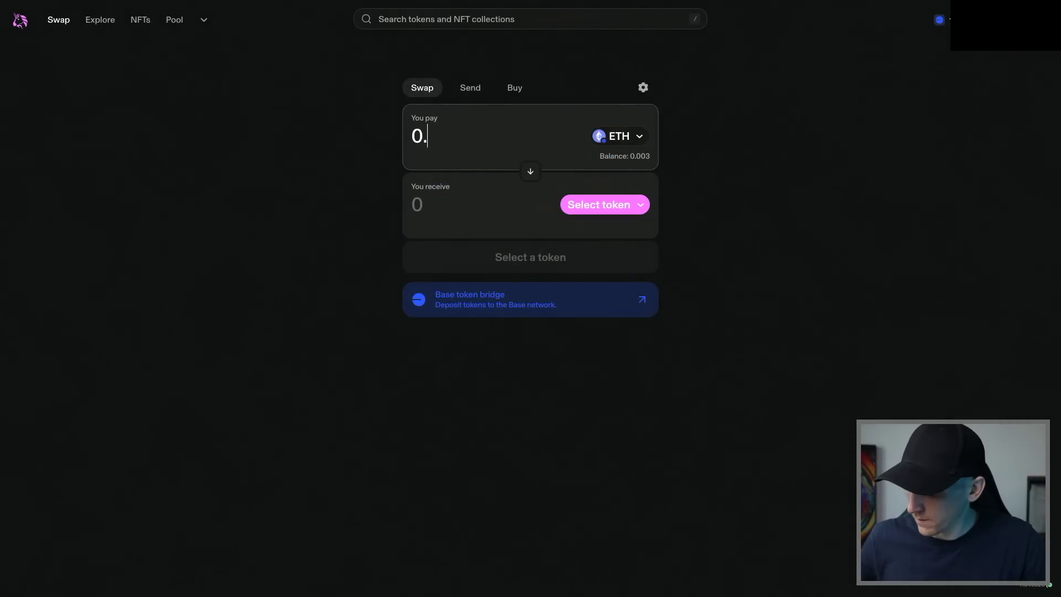
type("001")
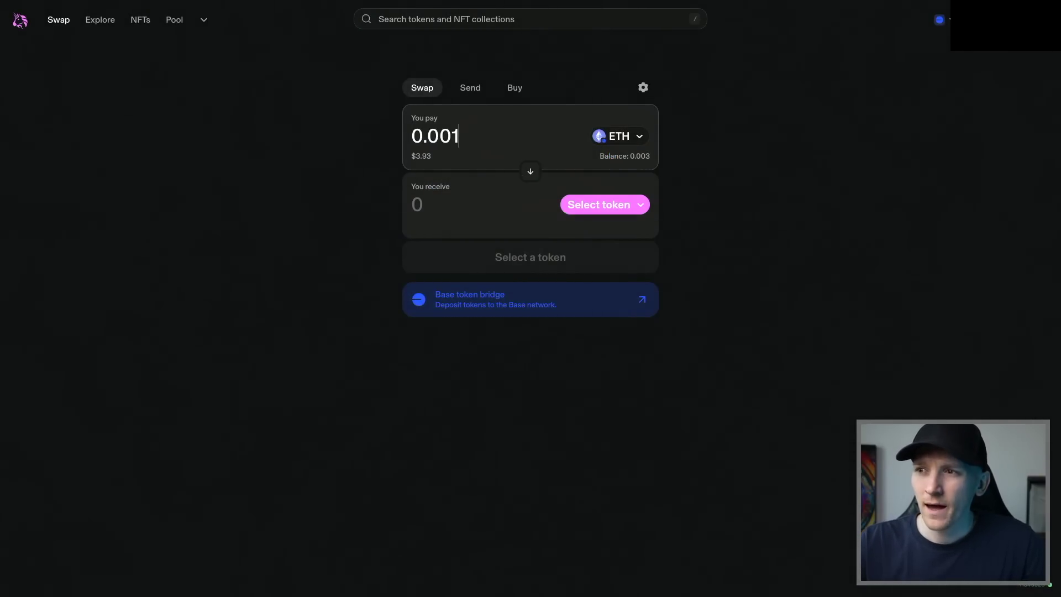
left_click(604, 208)
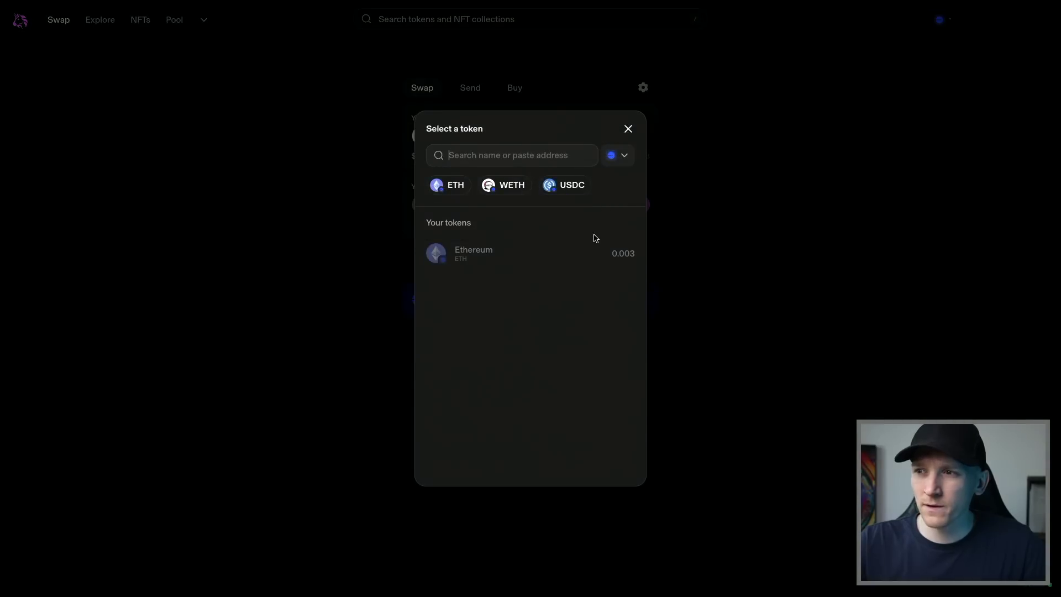
left_click(570, 189)
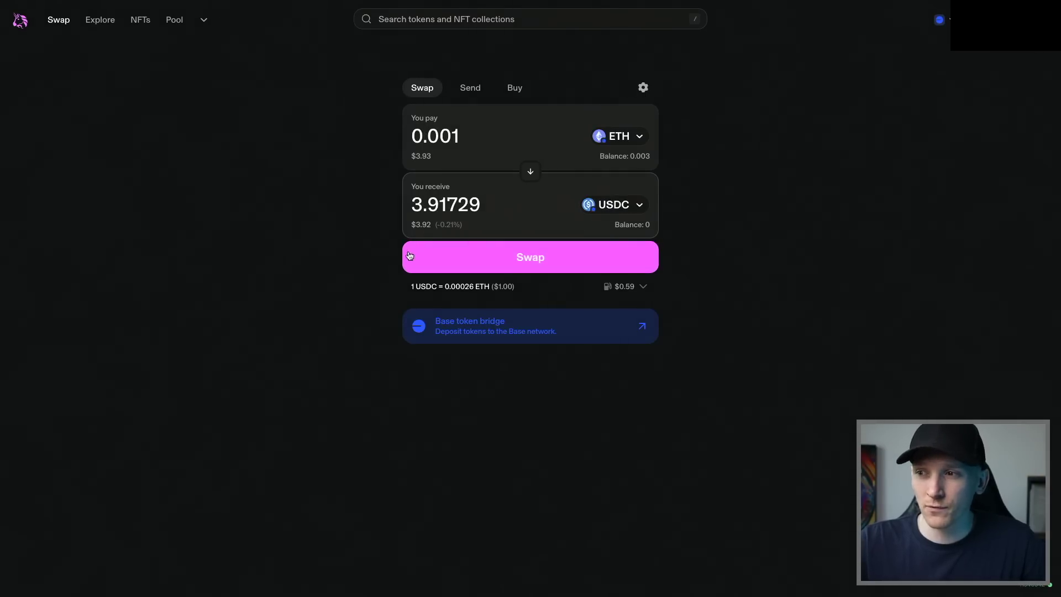
Step: Expand the swap details to check price impact and network cost, and open the ETH to USDC swap for review
left_click(642, 286)
mouse_move(447, 298)
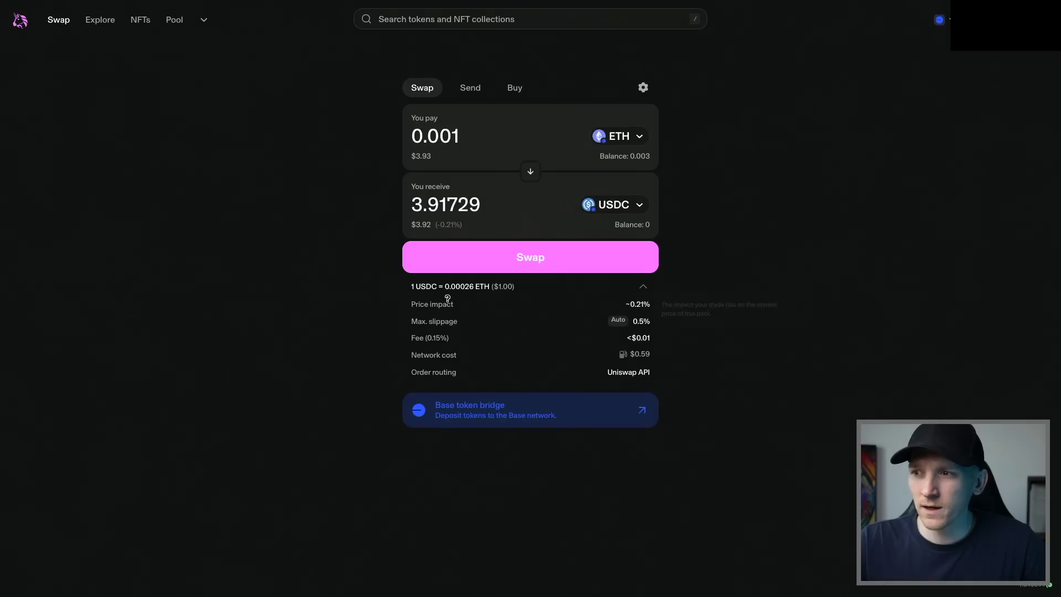
mouse_move(439, 353)
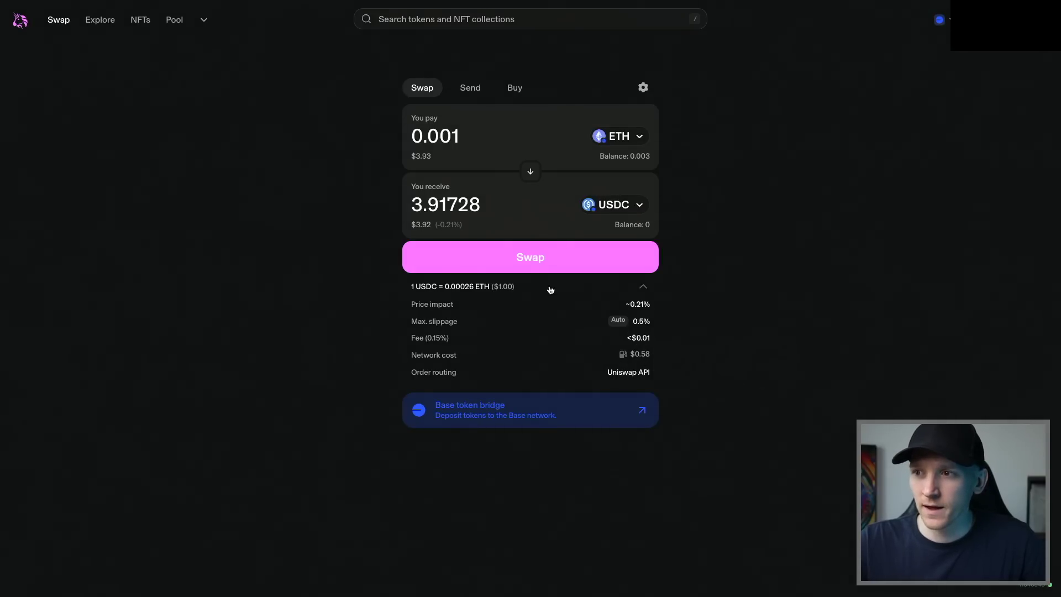
left_click(536, 262)
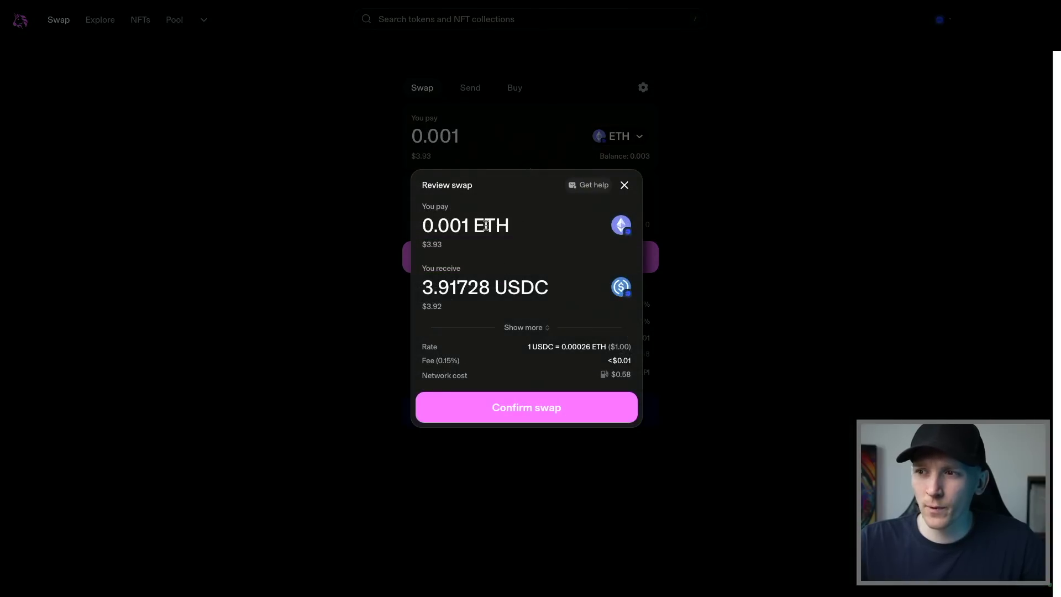
Step: Confirm the 0.001 ETH to USDC swap on Uniswap and in the wallet, and check the USDC balance in the connected account
left_click(525, 408)
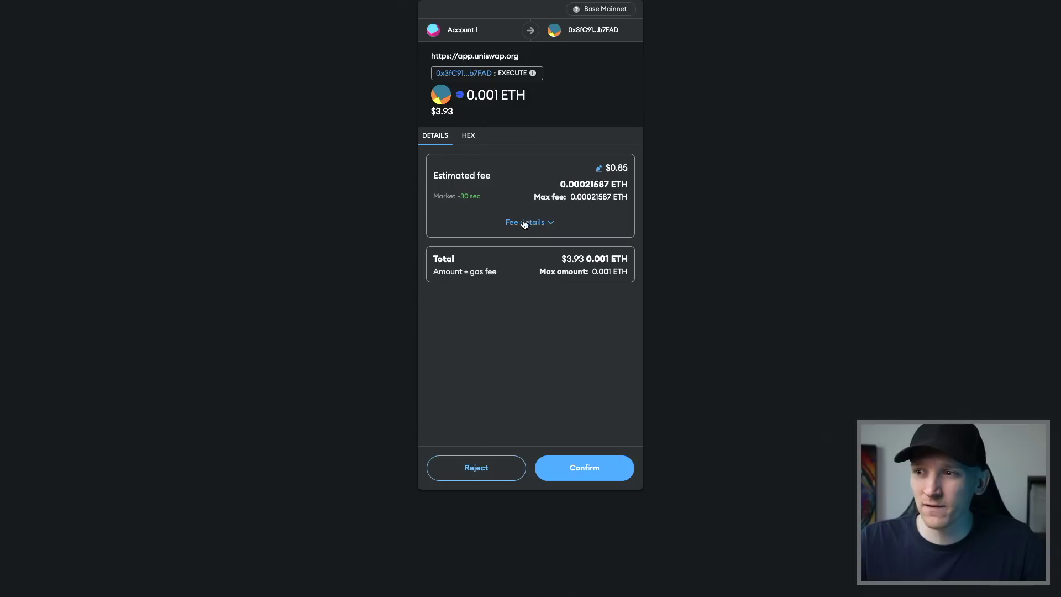
left_click(586, 468)
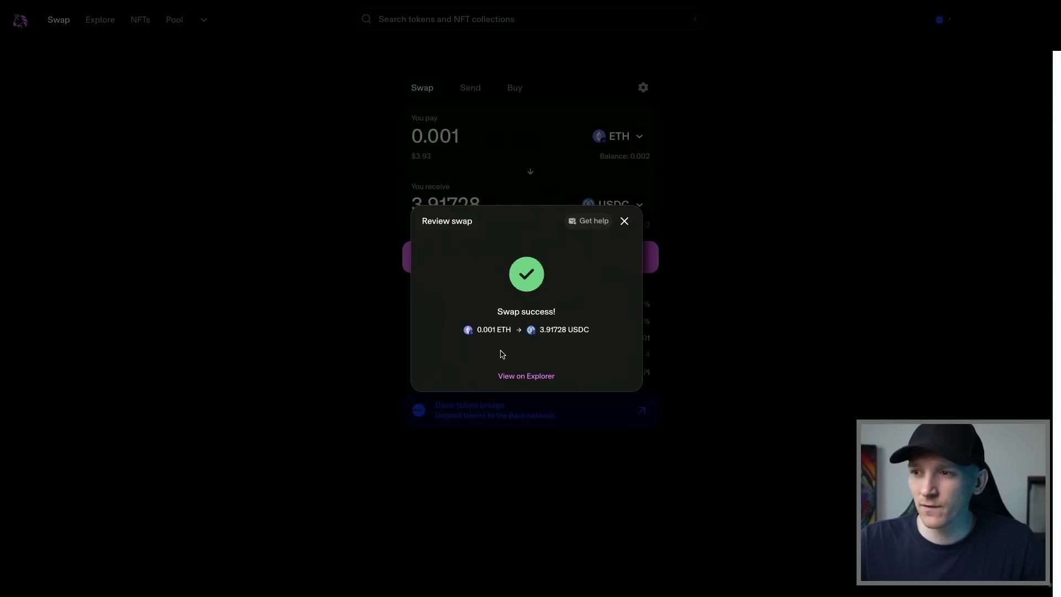
left_click(625, 222)
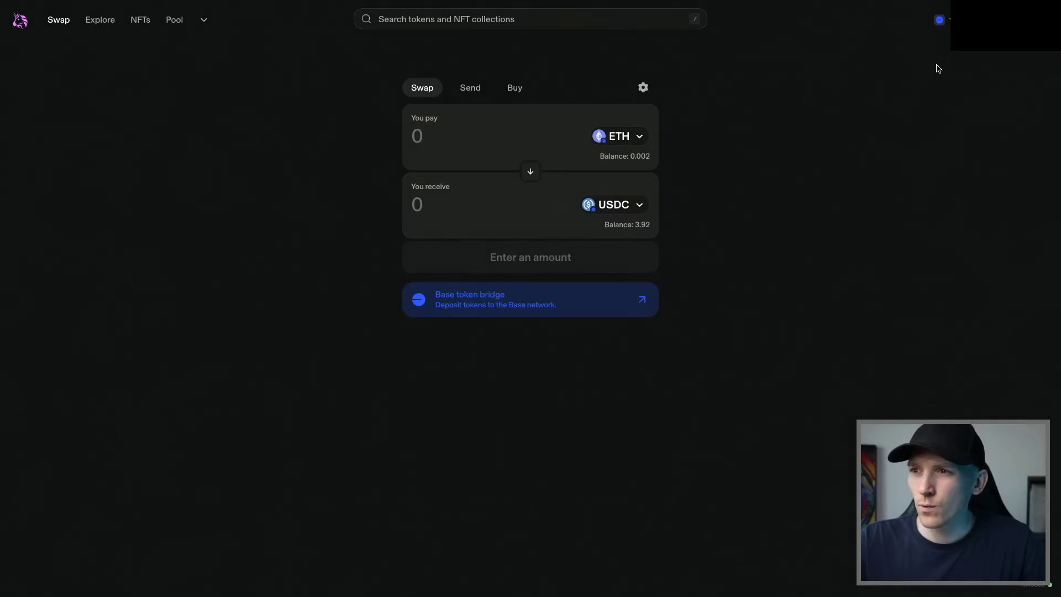
left_click(942, 19)
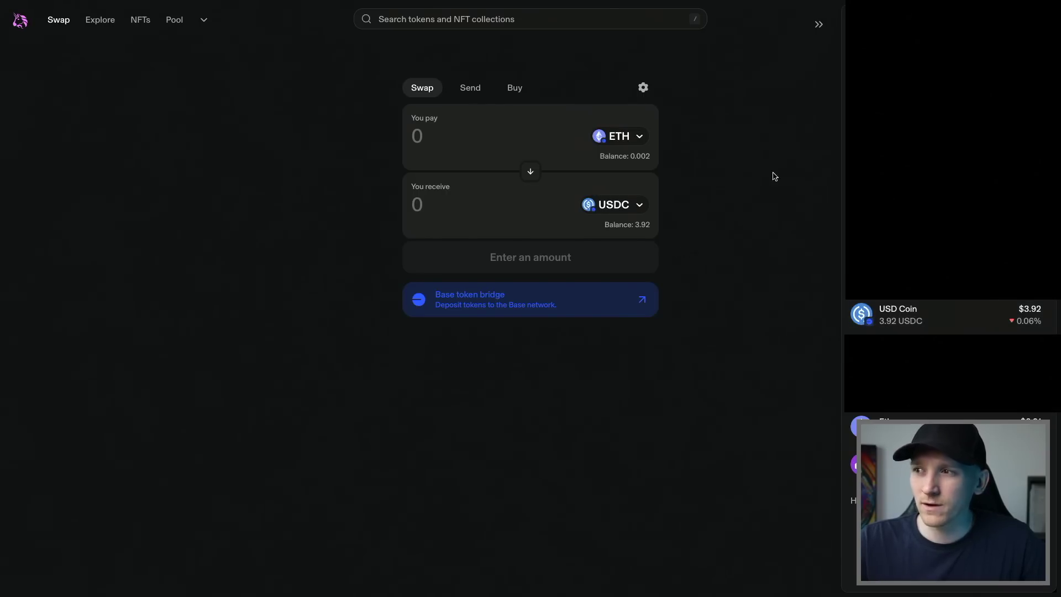
left_click(819, 24)
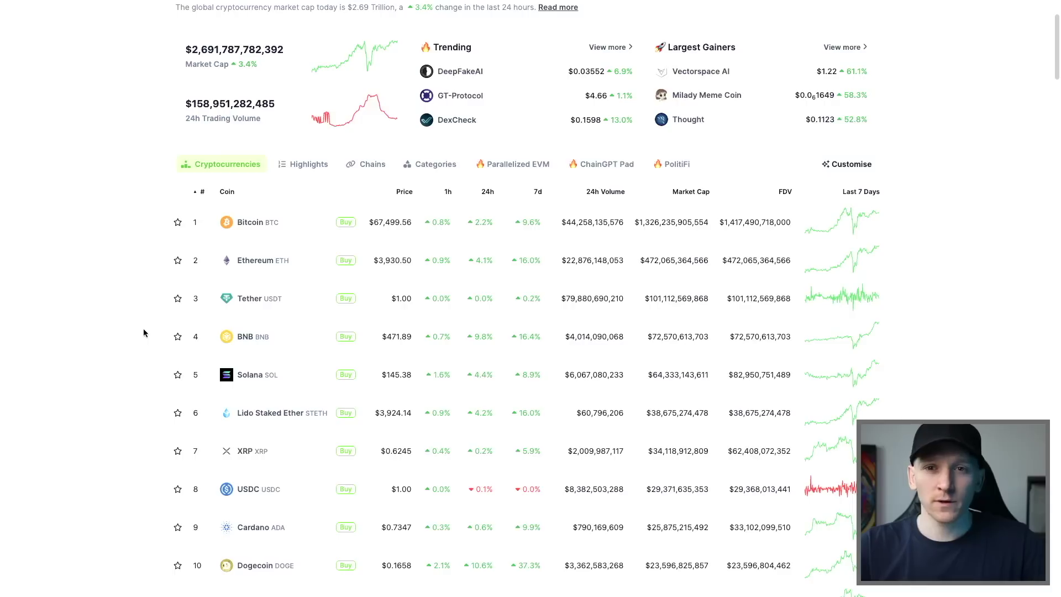
Step: On CoinGecko, find USDC in the list of cryptocurrencies by market cap and open its coin page
scroll(142, 329, "up", 2)
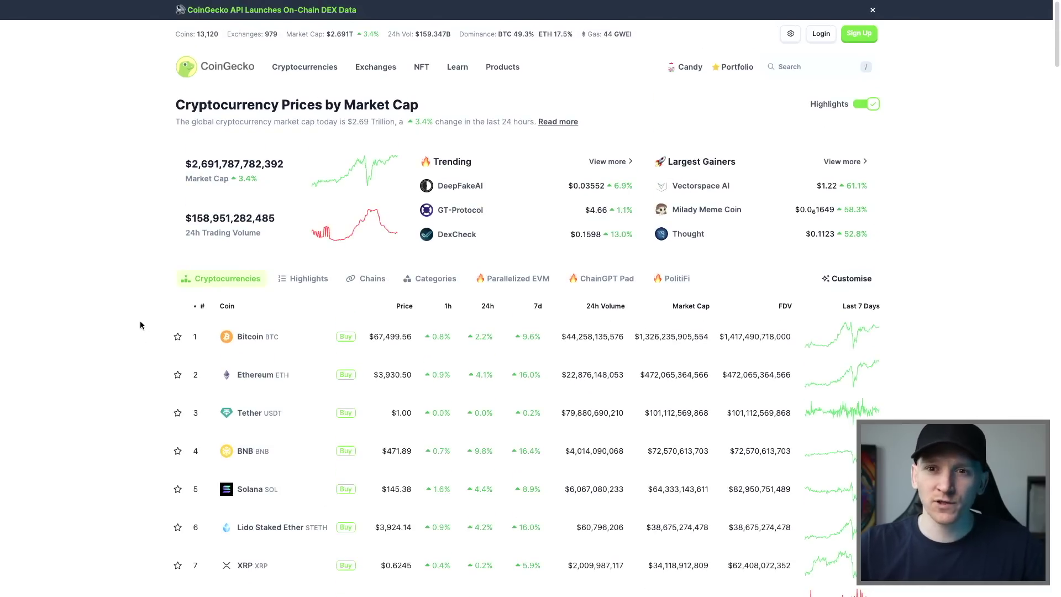
scroll(140, 322, "down", 2)
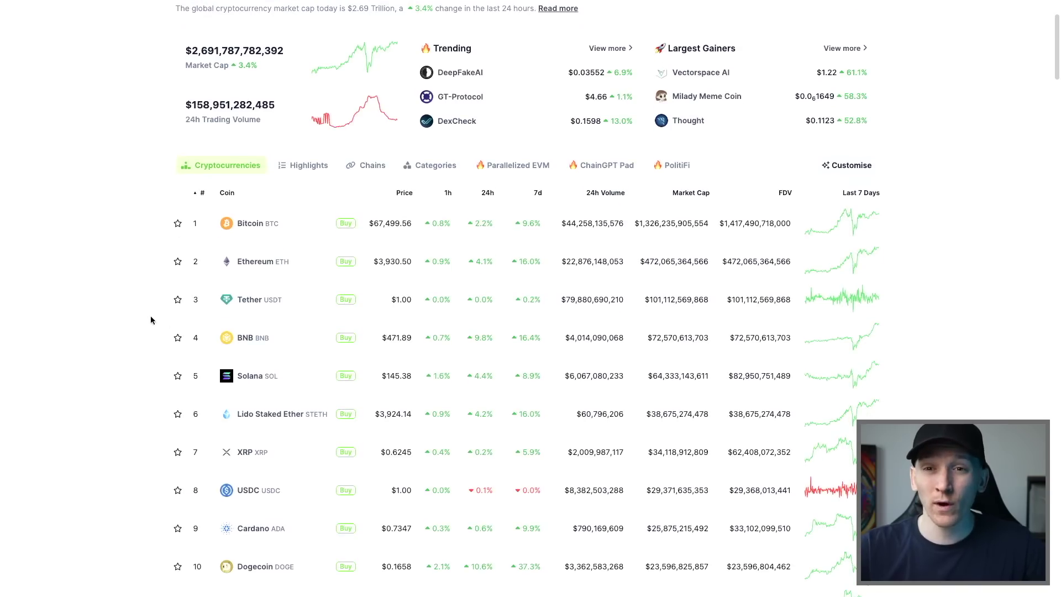
scroll(136, 311, "down", 1)
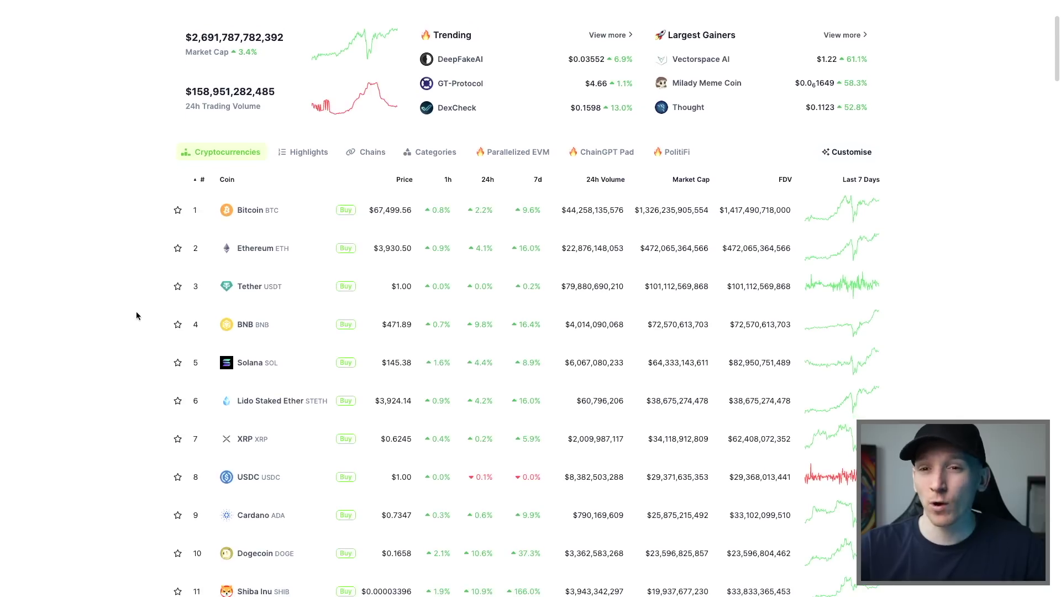
scroll(138, 311, "down", 3)
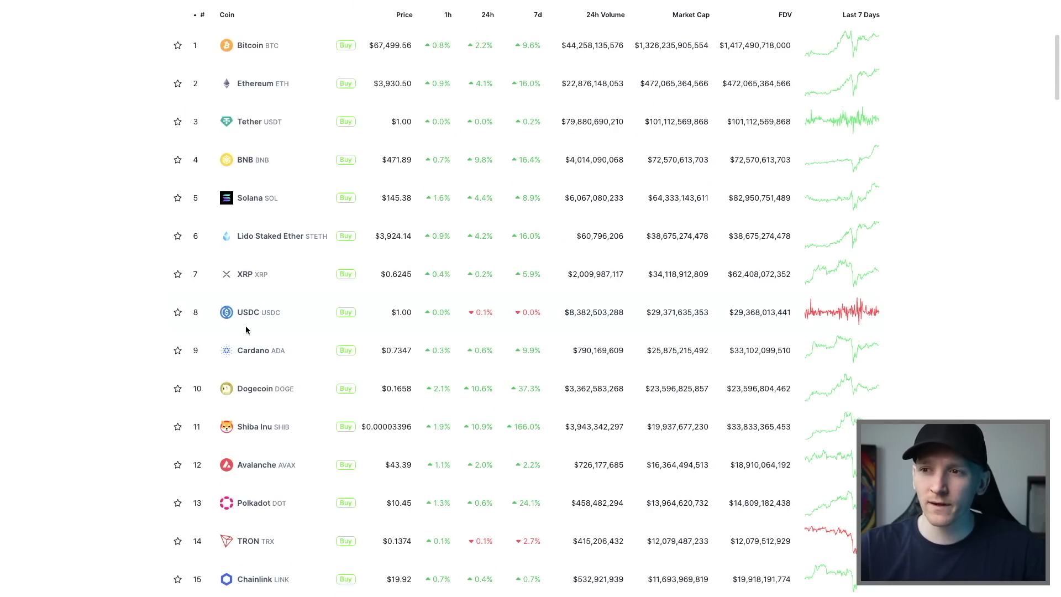
left_click(245, 327)
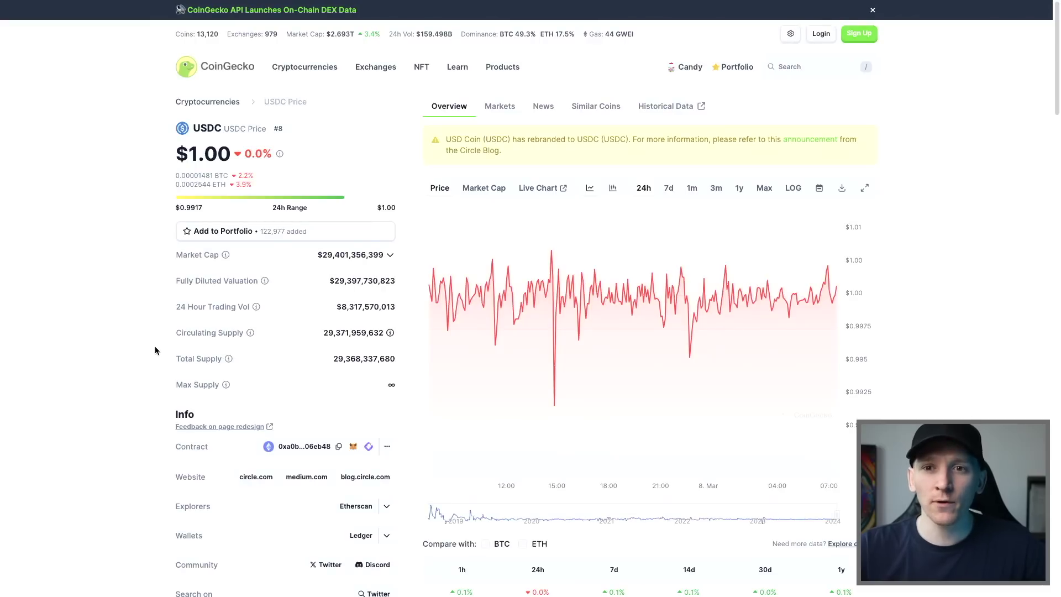
Step: Copy USDC's Base network contract address from the coin's list of contracts on other chains
scroll(157, 362, "down", 3)
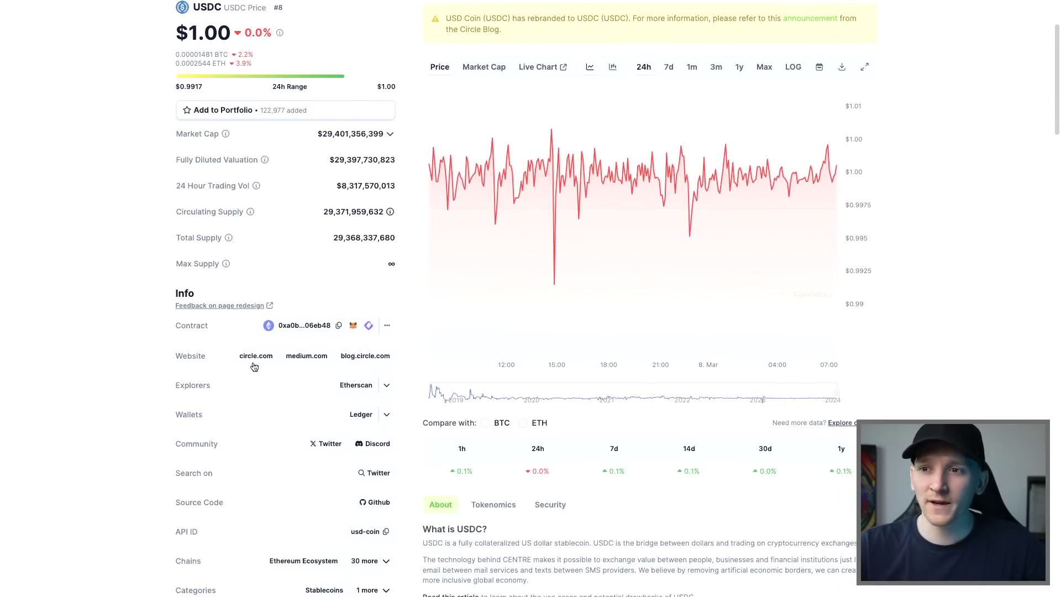
scroll(197, 314, "down", 1)
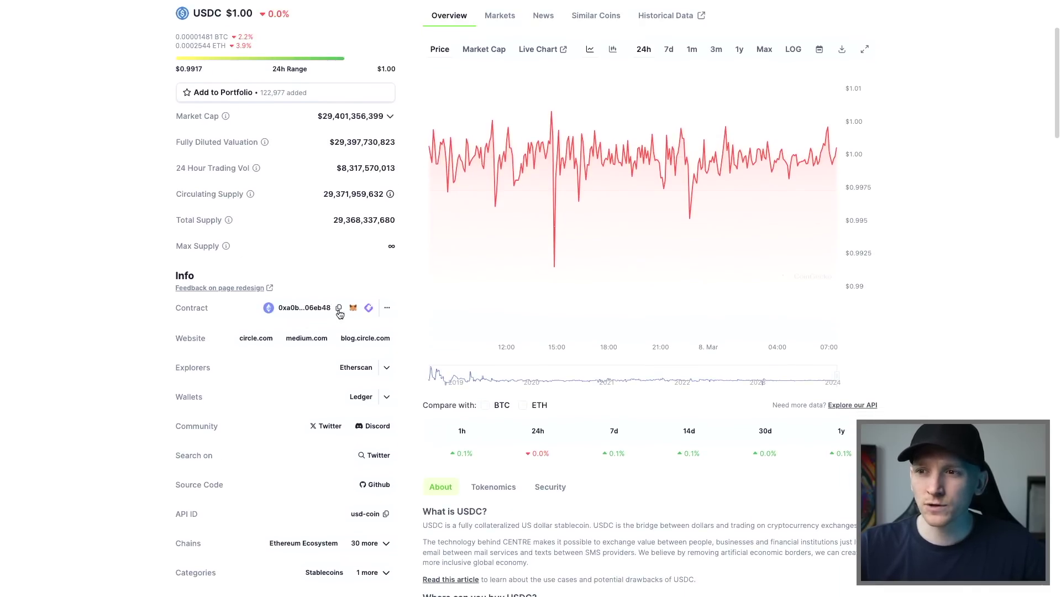
left_click(388, 313)
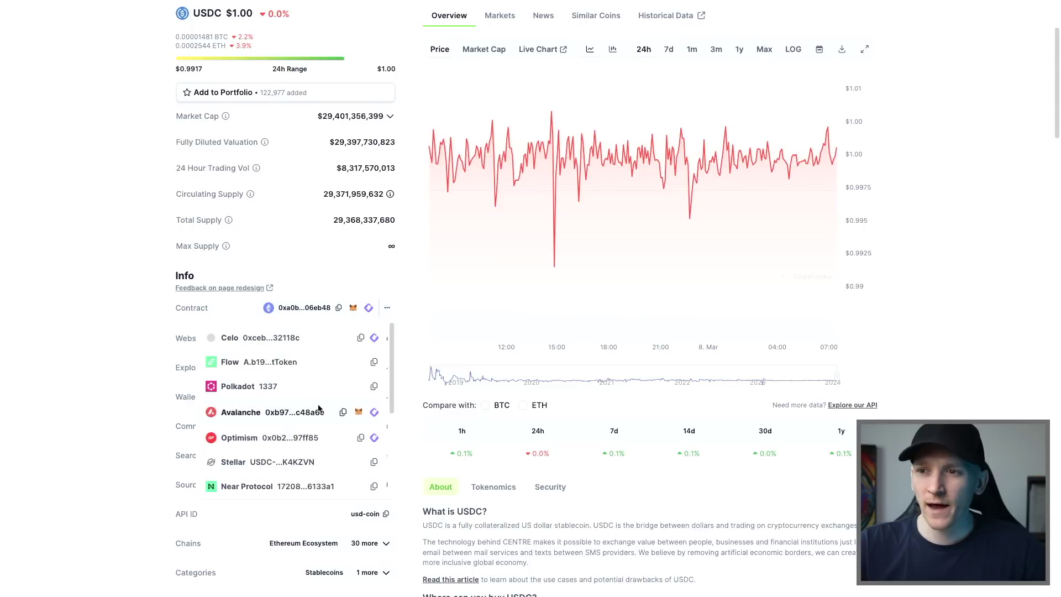
scroll(287, 390, "down", 1)
scroll(287, 390, "down", 5)
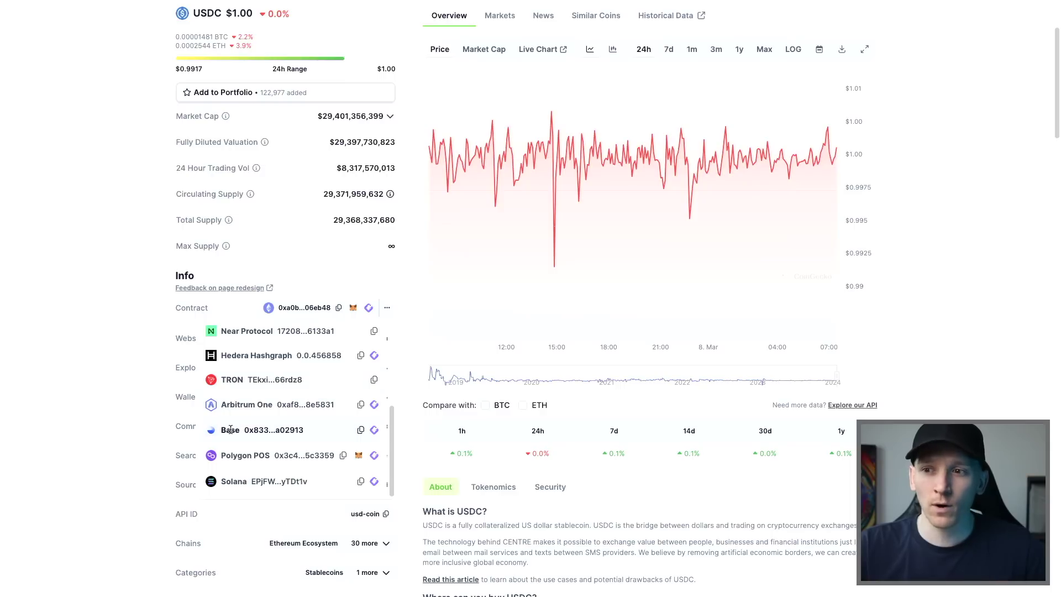
left_click(361, 431)
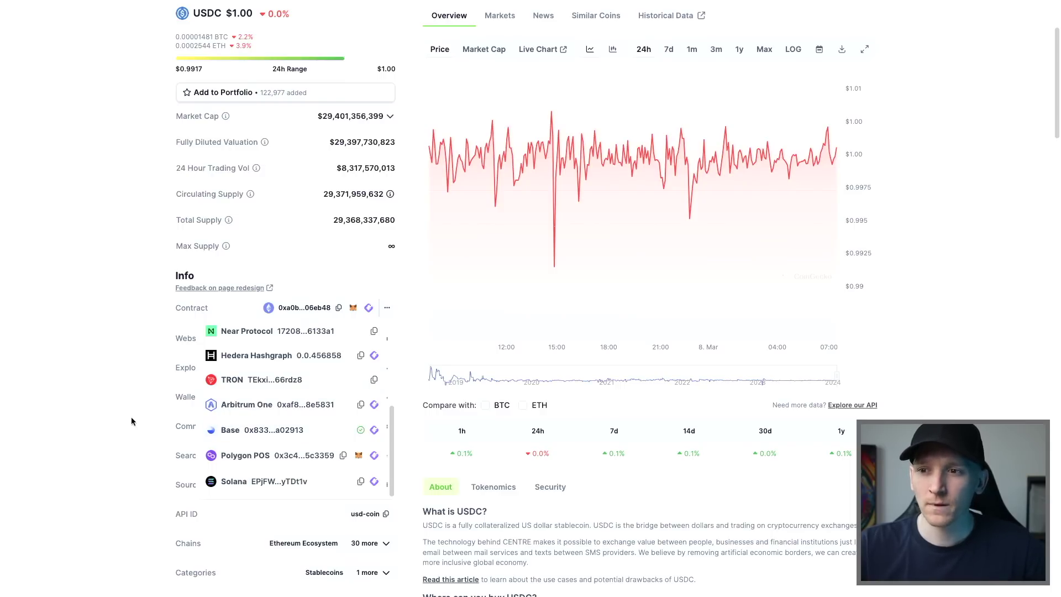
scroll(141, 259, "up", 3)
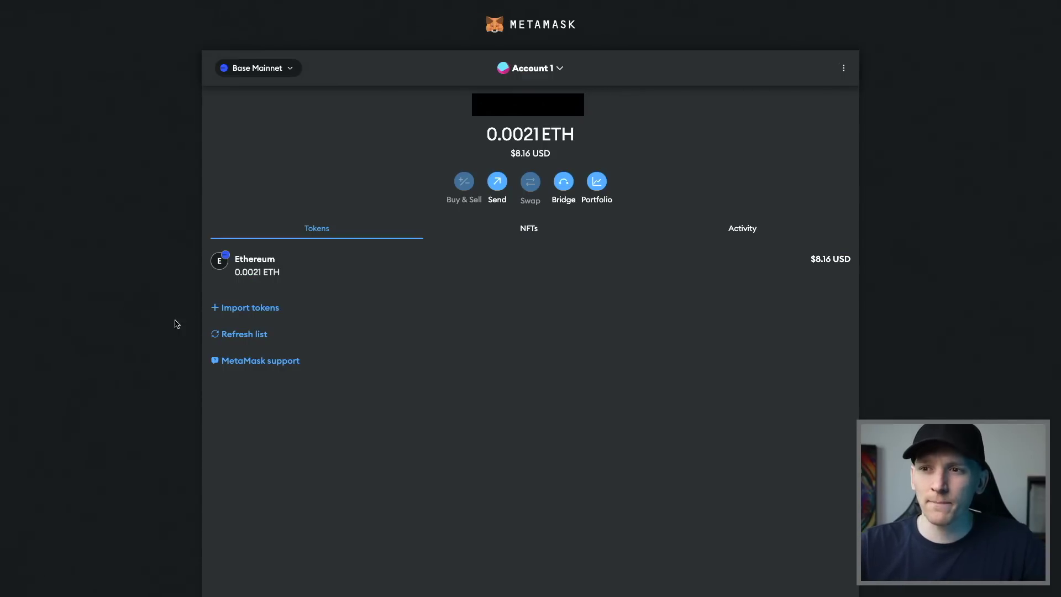
Step: In MetaMask, import USDC on Base Mainnet as a custom token using the copied contract address
left_click(236, 311)
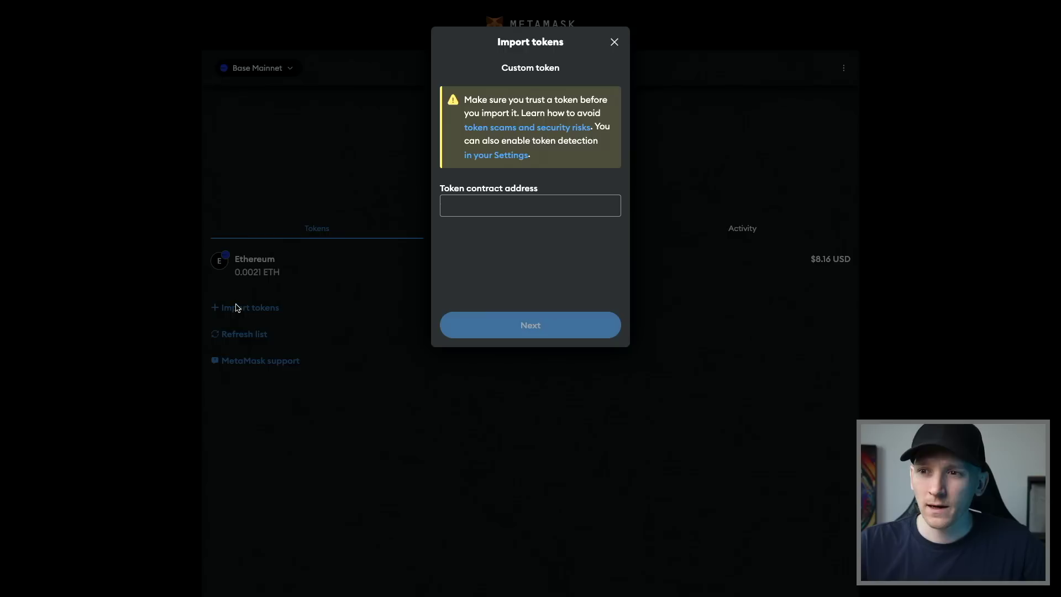
left_click(495, 208)
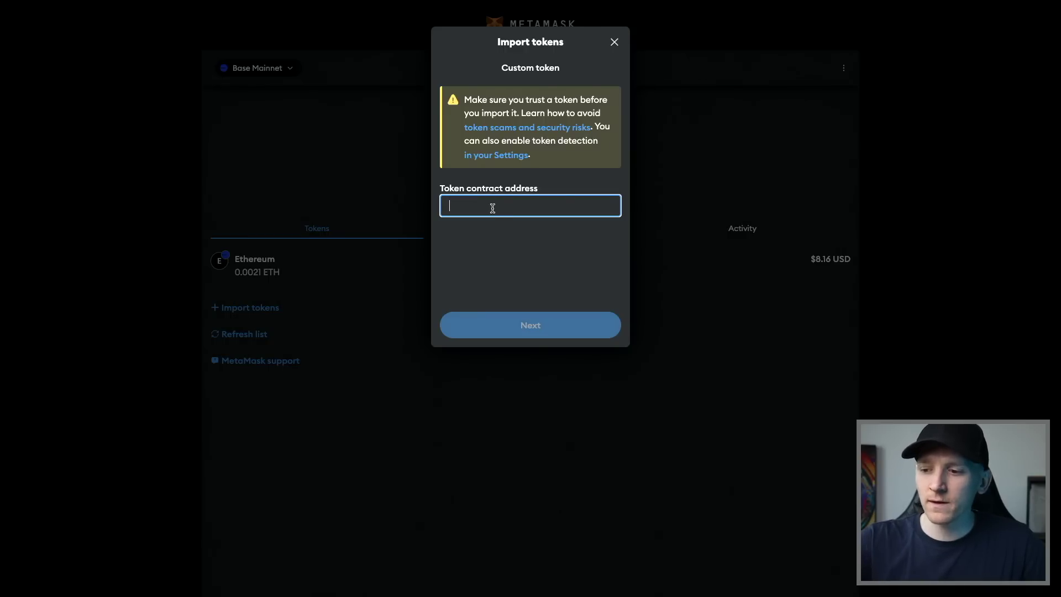
key("ctrl+v")
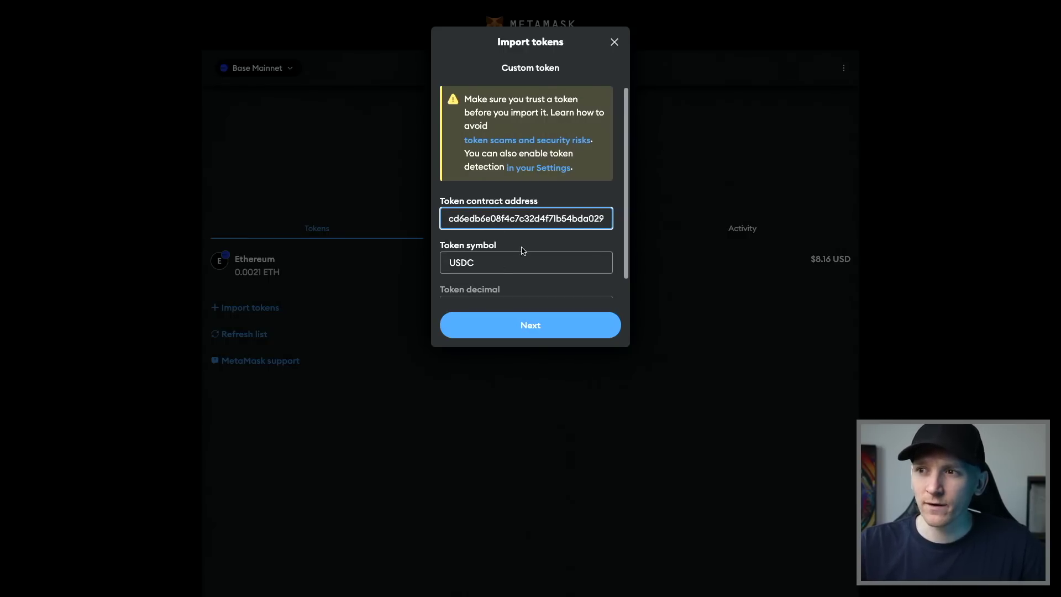
scroll(524, 249, "down", 1)
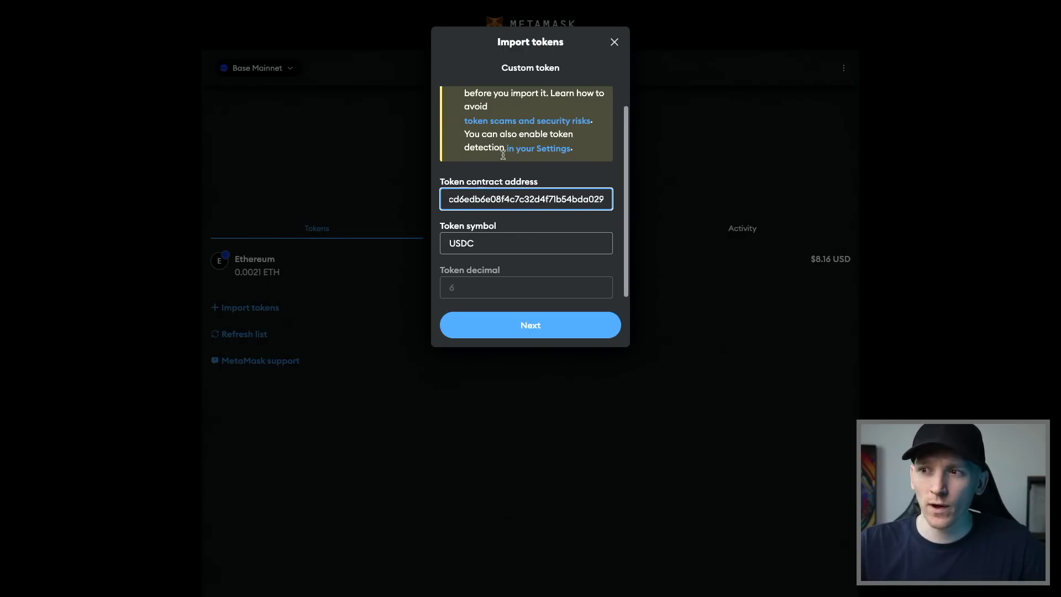
left_click(527, 325)
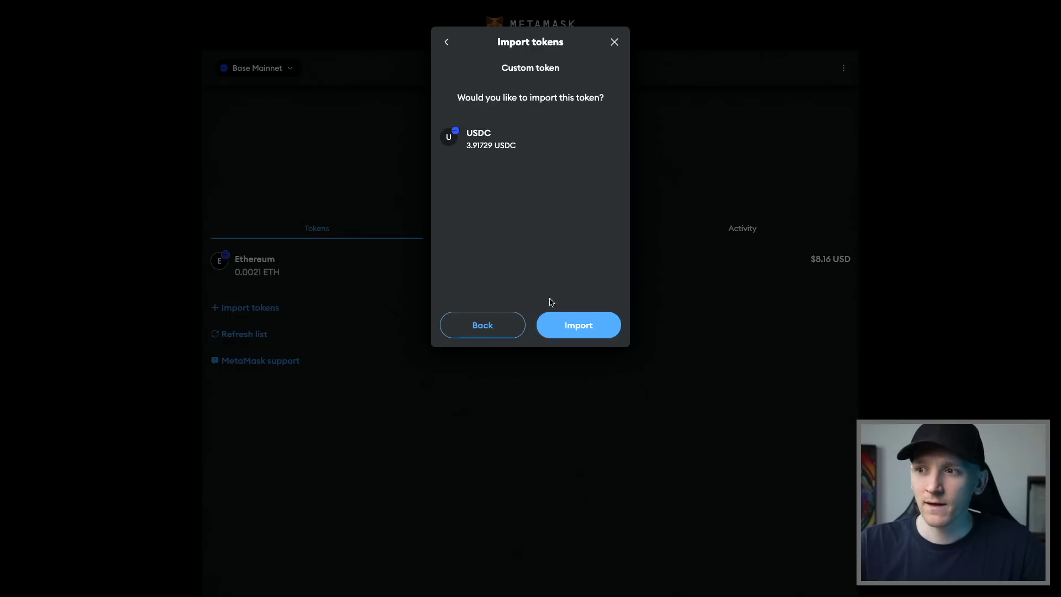
left_click(587, 328)
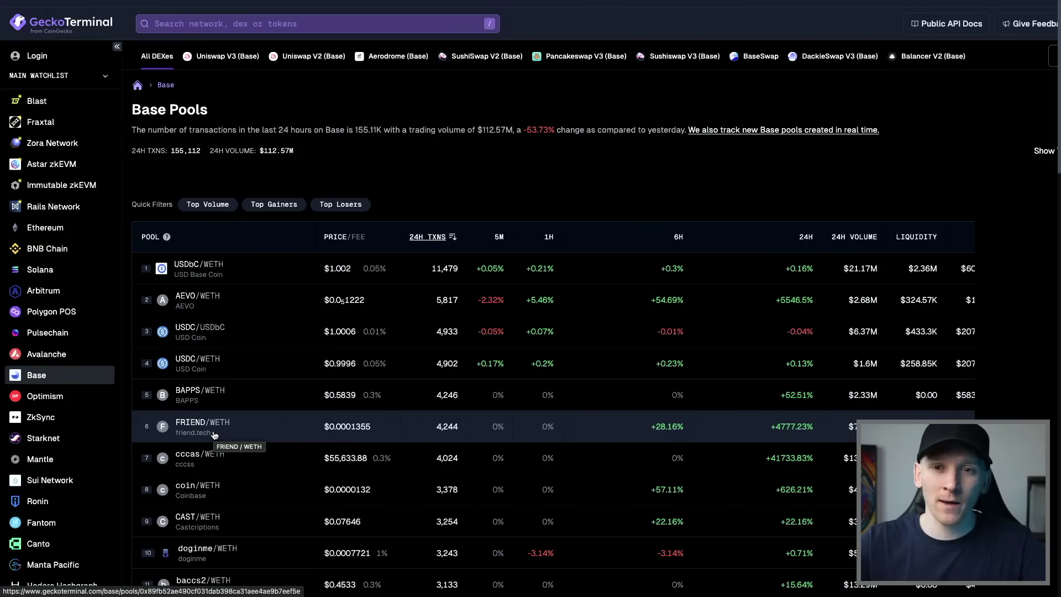
Step: On GeckoTerminal, check the trends overview for Base pools, hide it again, and rank the pools by Top Volume
scroll(232, 431, "up", 1)
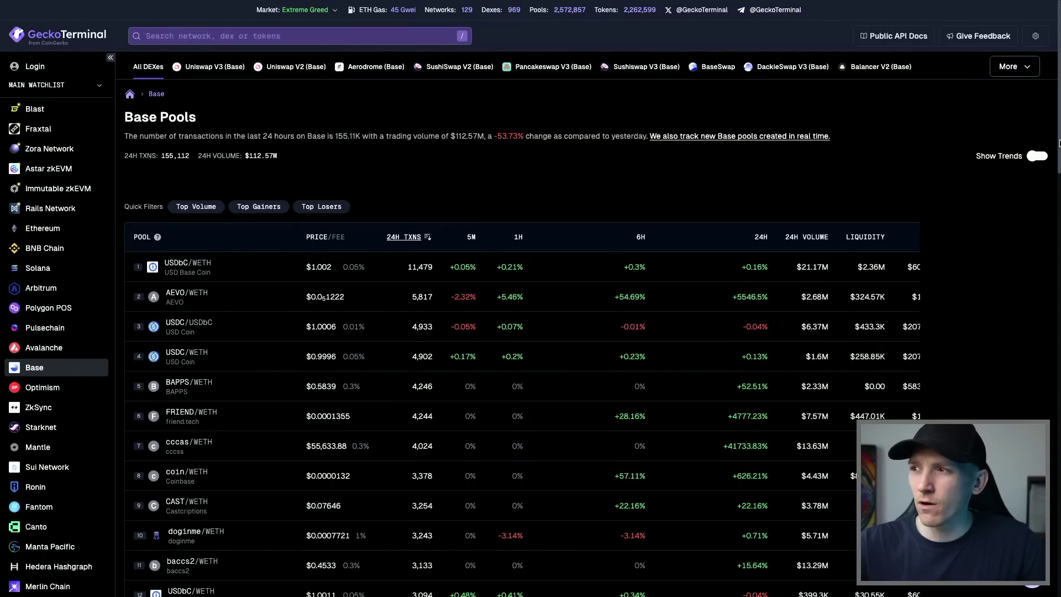
left_click(1038, 156)
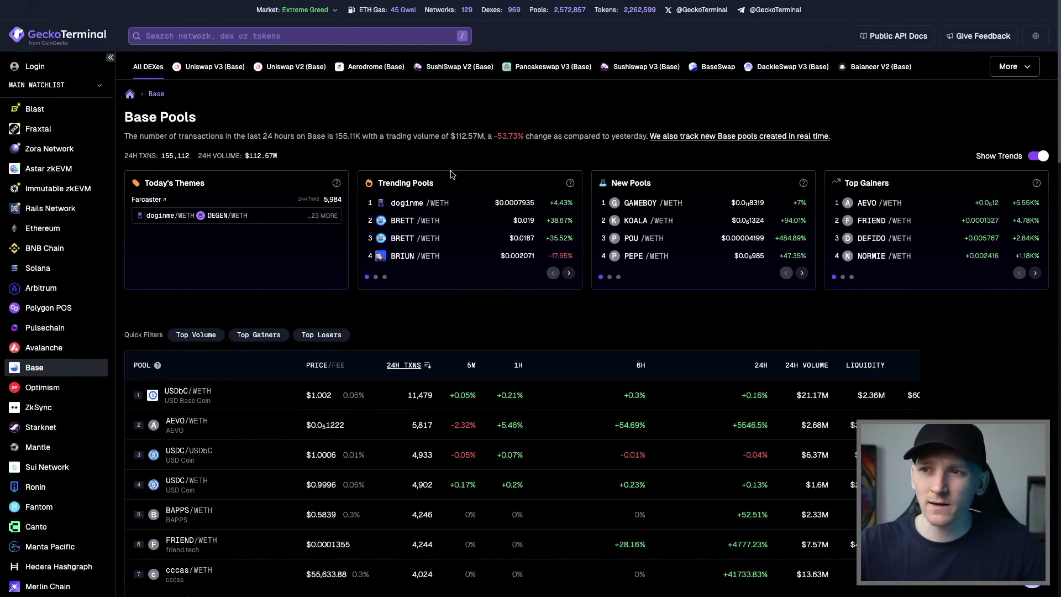
left_click(1038, 158)
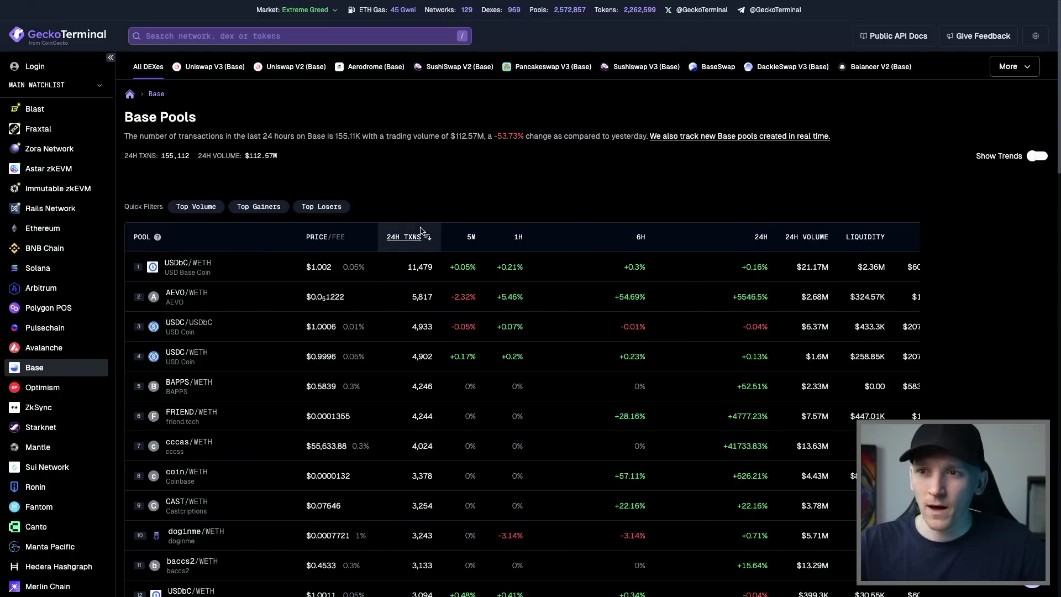
left_click(189, 211)
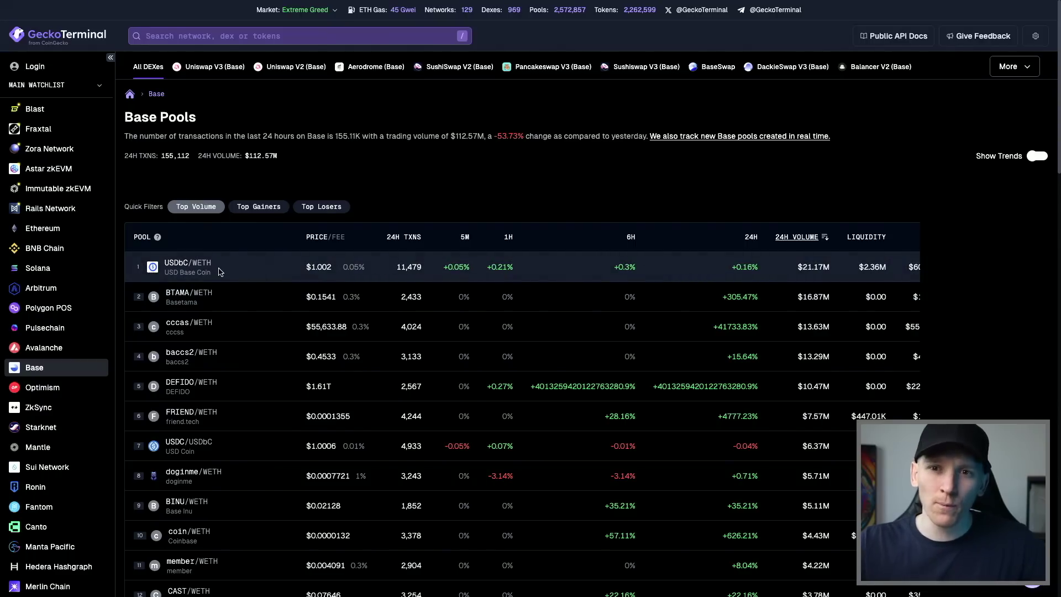
Step: Open the USDbC/WETH pool and examine its price chart, liquidity, contract addresses, GT Score and token security checks
left_click(189, 265)
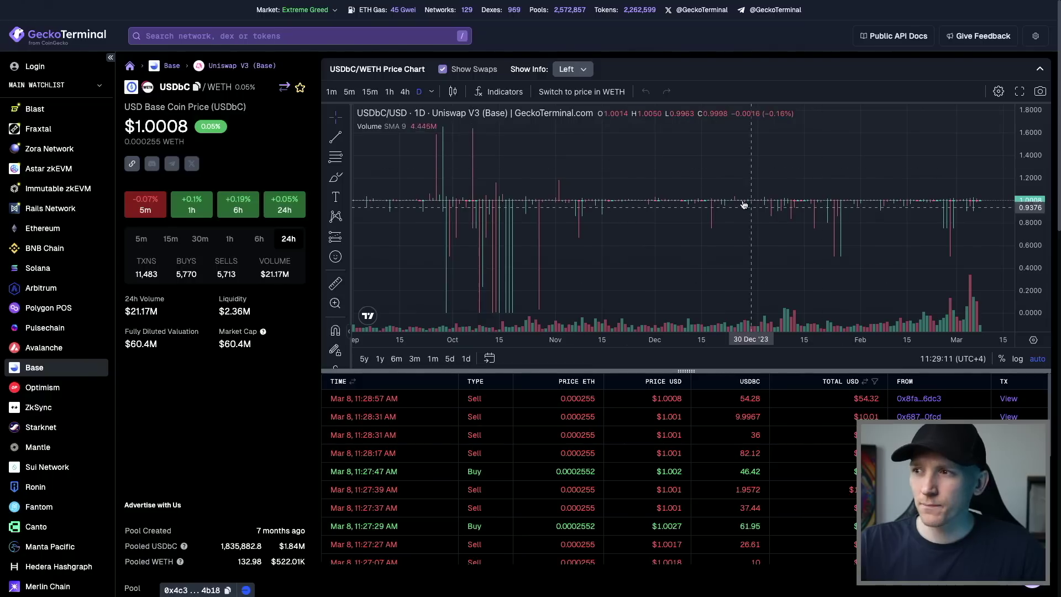
scroll(219, 458, "down", 5)
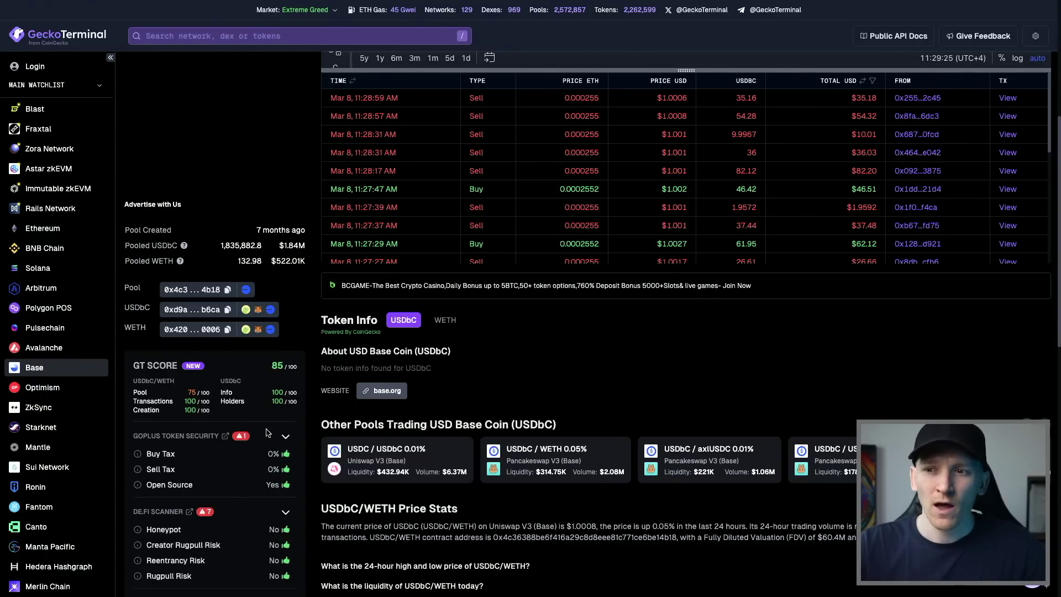
scroll(230, 451, "down", 2)
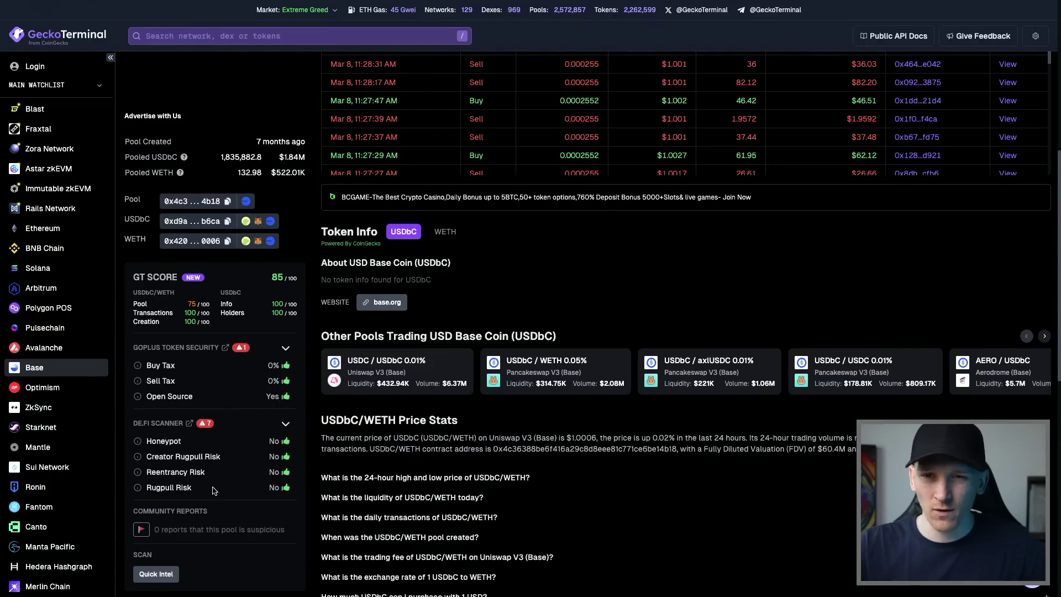
scroll(214, 491, "up", 9)
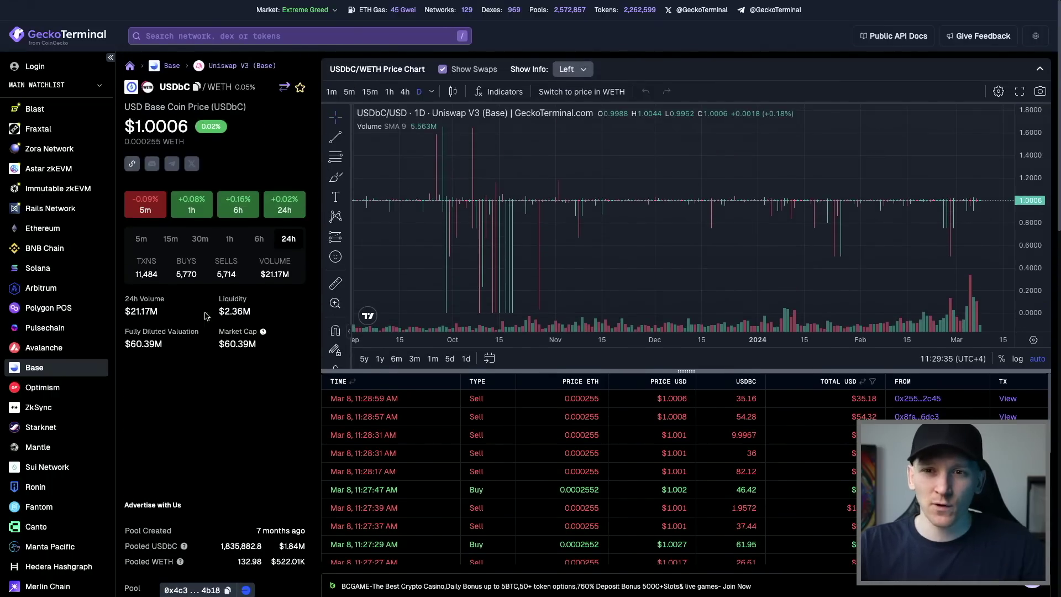
scroll(181, 377, "down", 2)
scroll(180, 499, "down", 2)
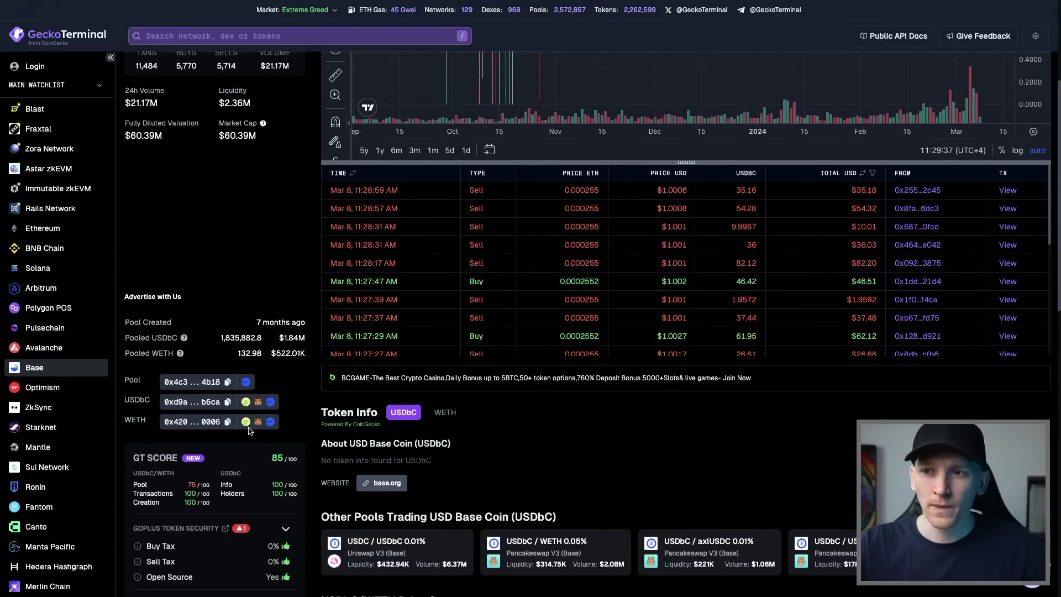
scroll(136, 325, "down", 2)
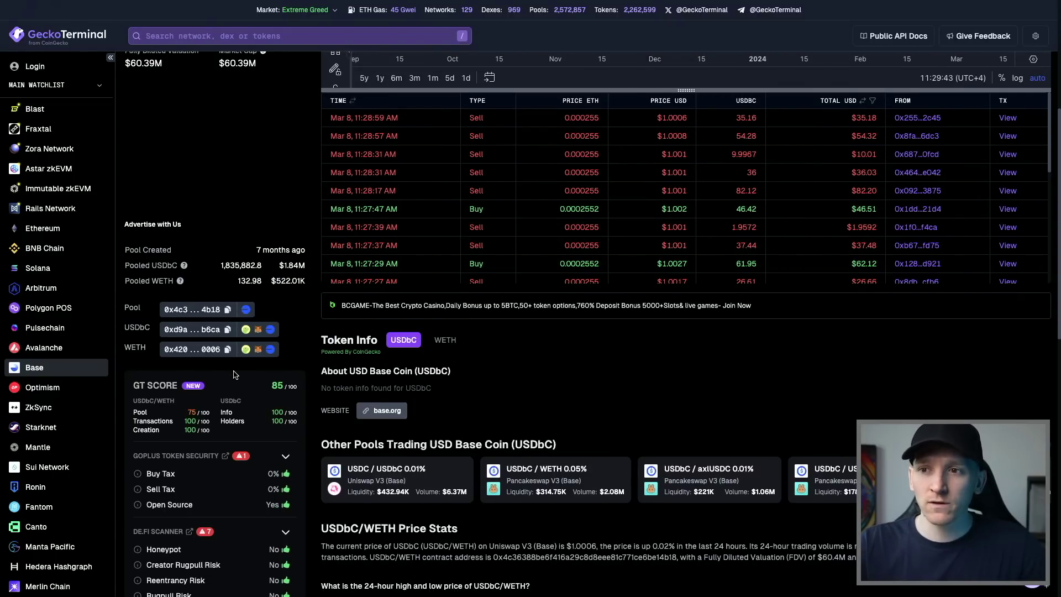
scroll(235, 379, "up", 4)
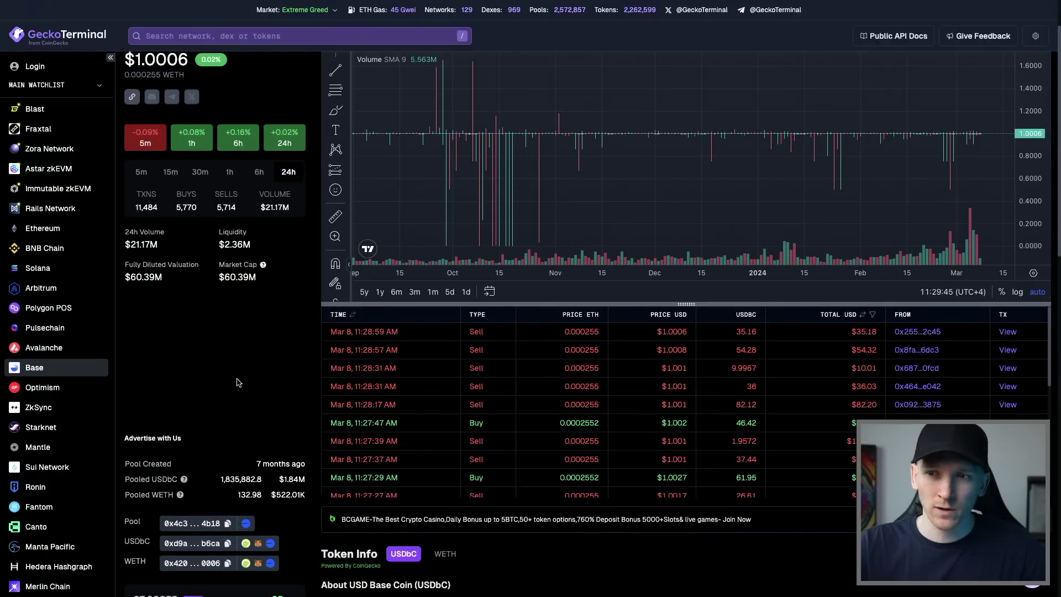
scroll(215, 337, "down", 2)
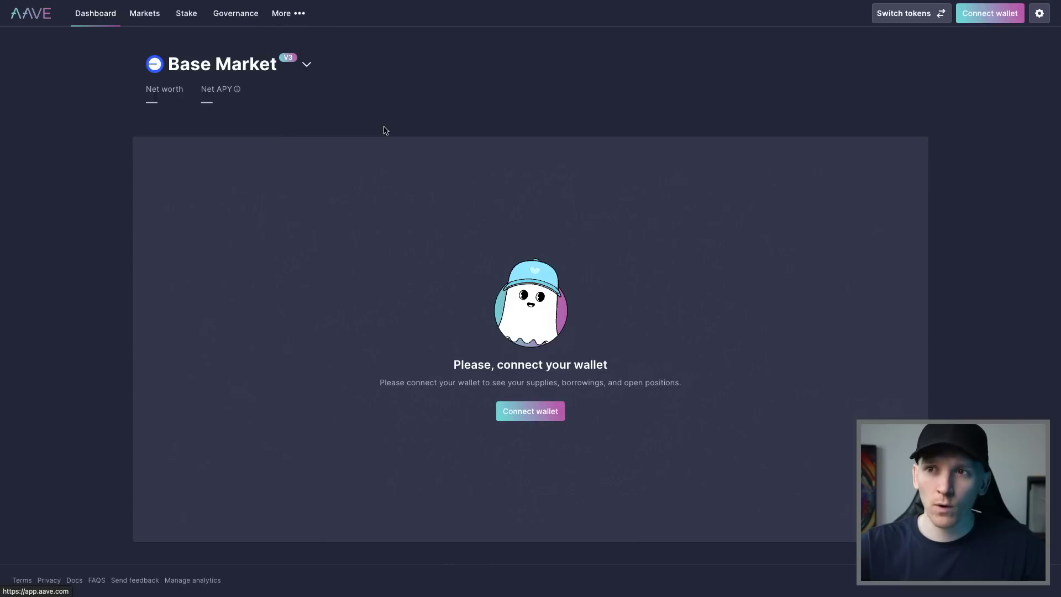
Step: Connect the browser wallet to Aave's Base Market and check the supply APY for USDC
left_click(990, 13)
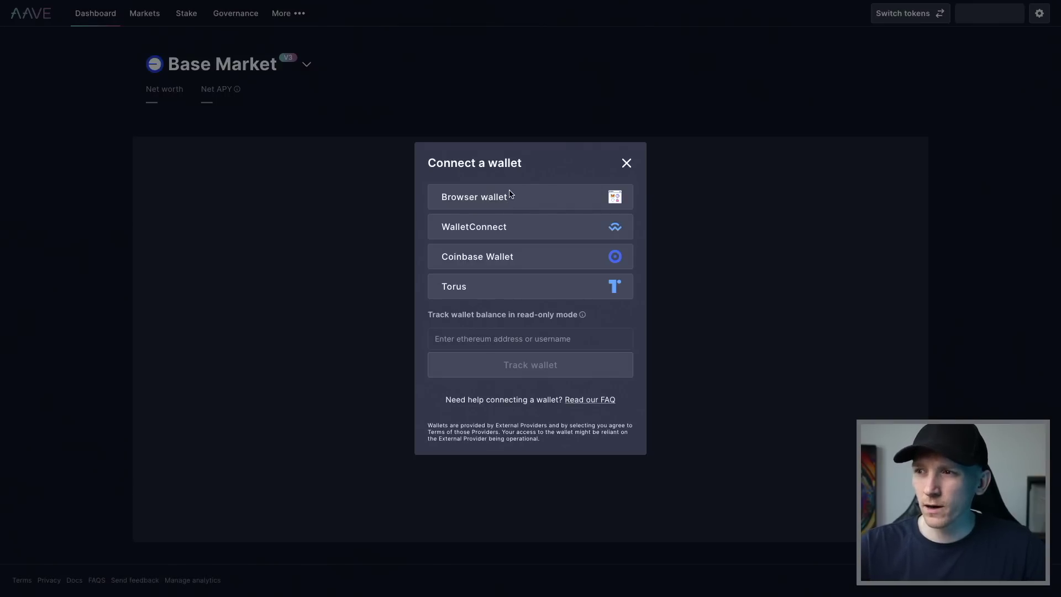
left_click(510, 195)
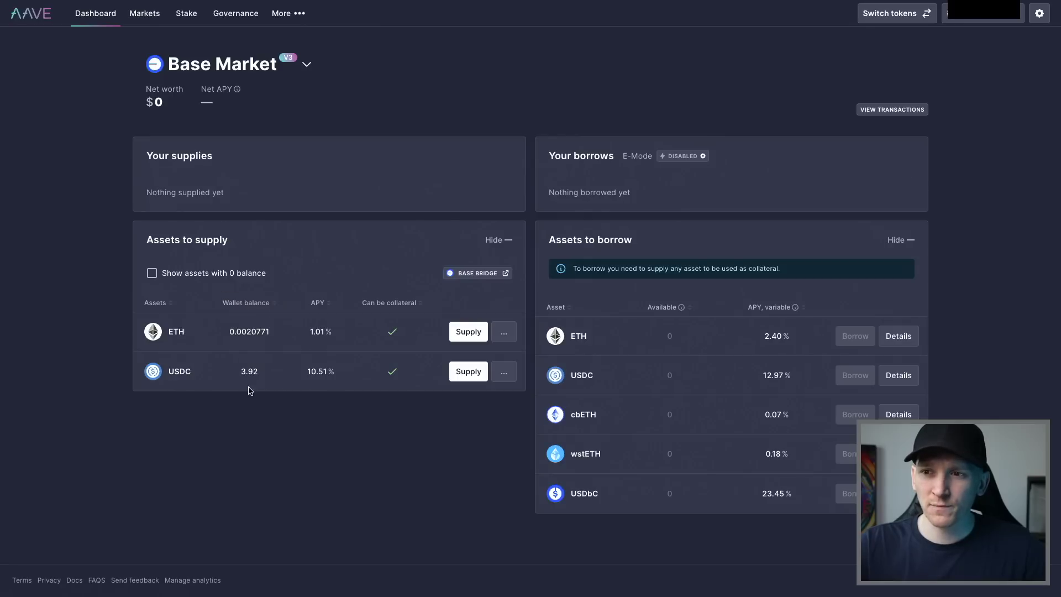
double_click(321, 374)
left_click(310, 383)
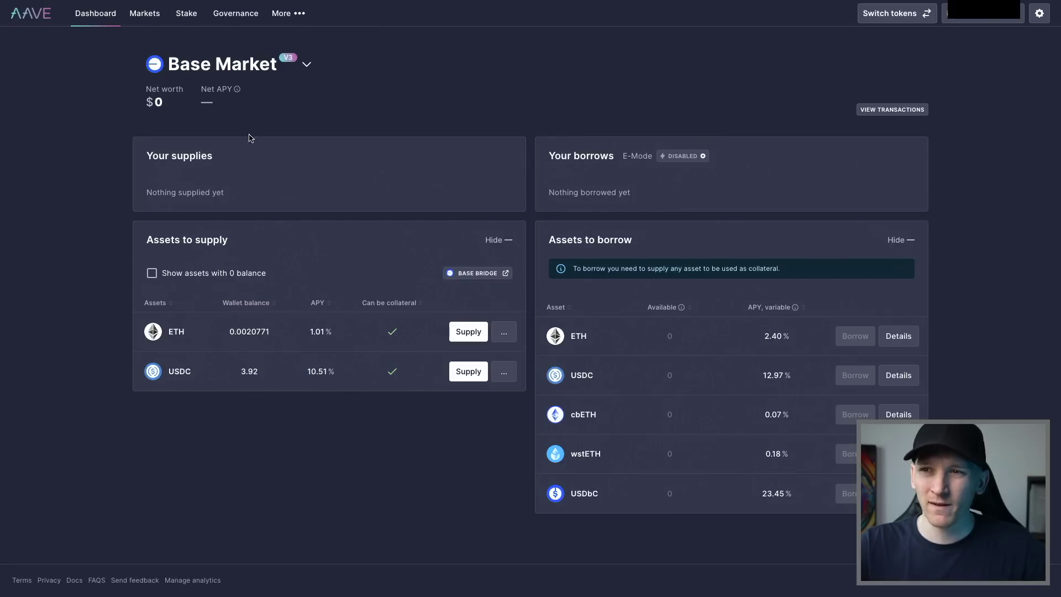
Step: Compare the supplied amounts and APYs in Aave's Base and Ethereum V3 markets, and return to the Base Market
left_click(145, 13)
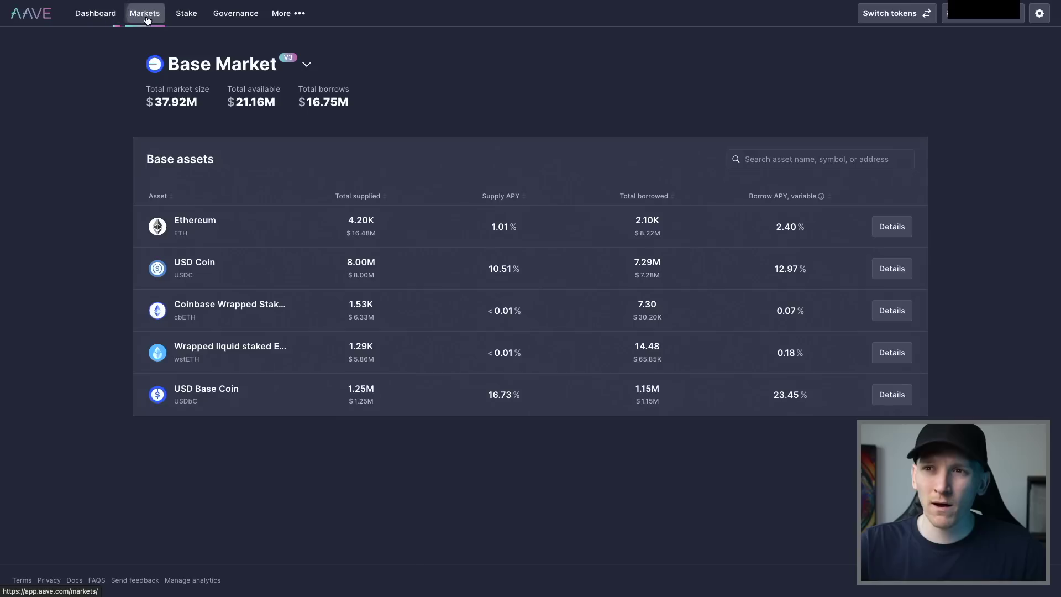
left_click(307, 65)
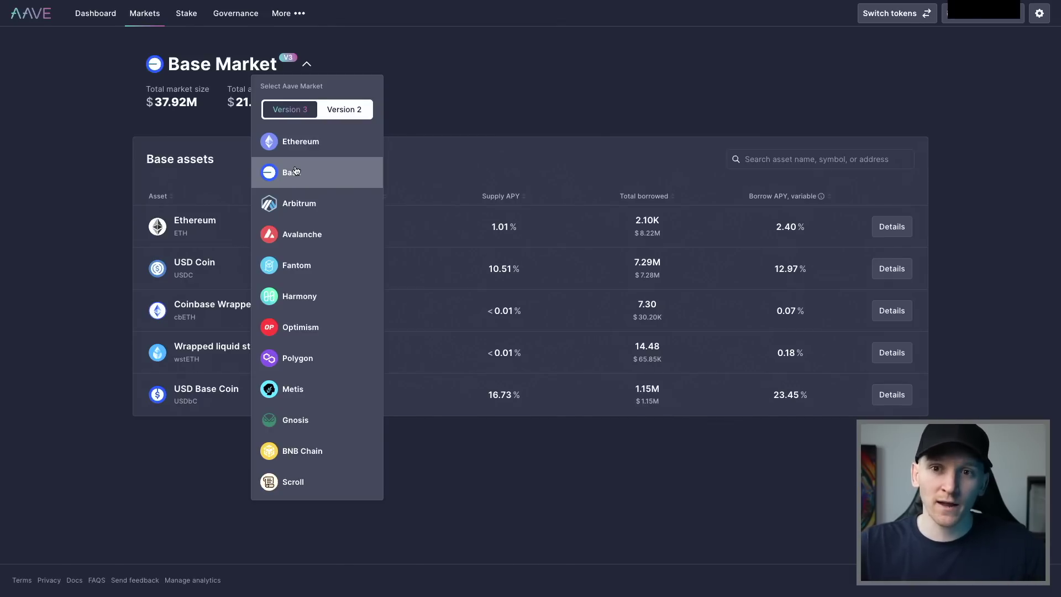
left_click(293, 144)
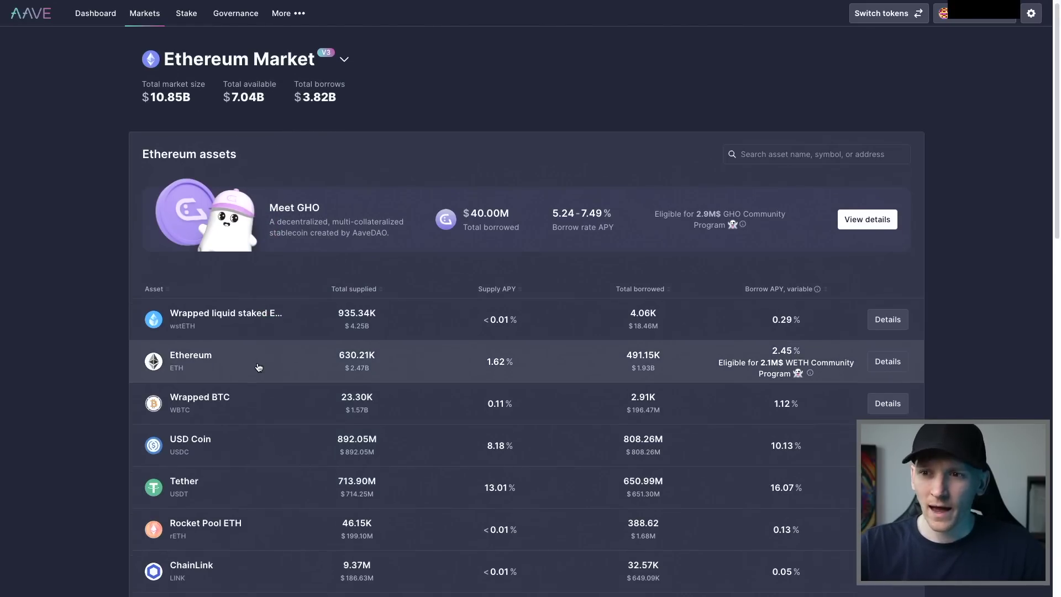
scroll(256, 367, "down", 2)
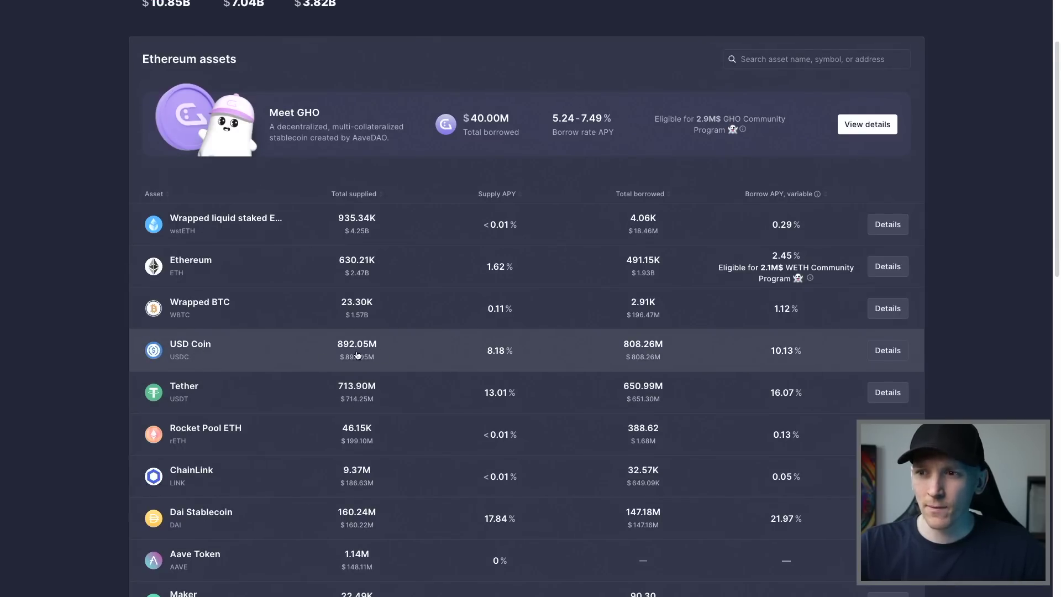
scroll(355, 360, "up", 2)
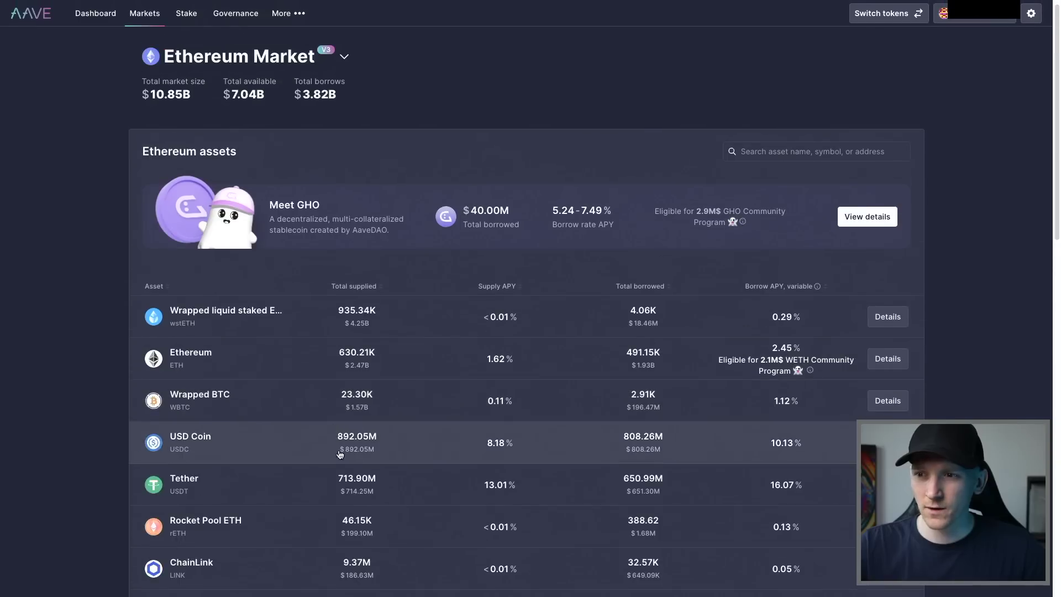
left_click(344, 60)
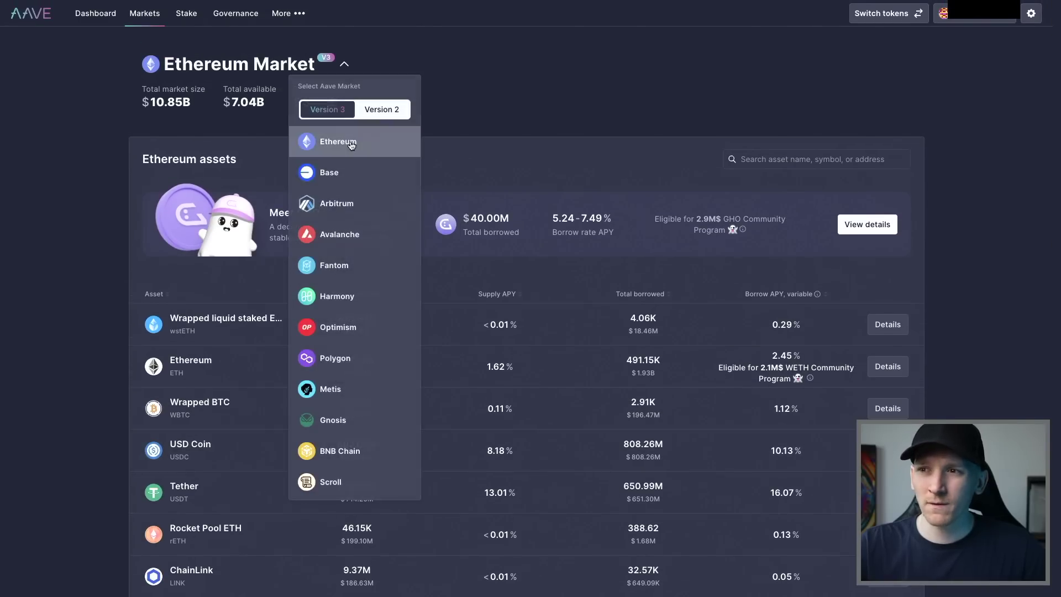
left_click(337, 172)
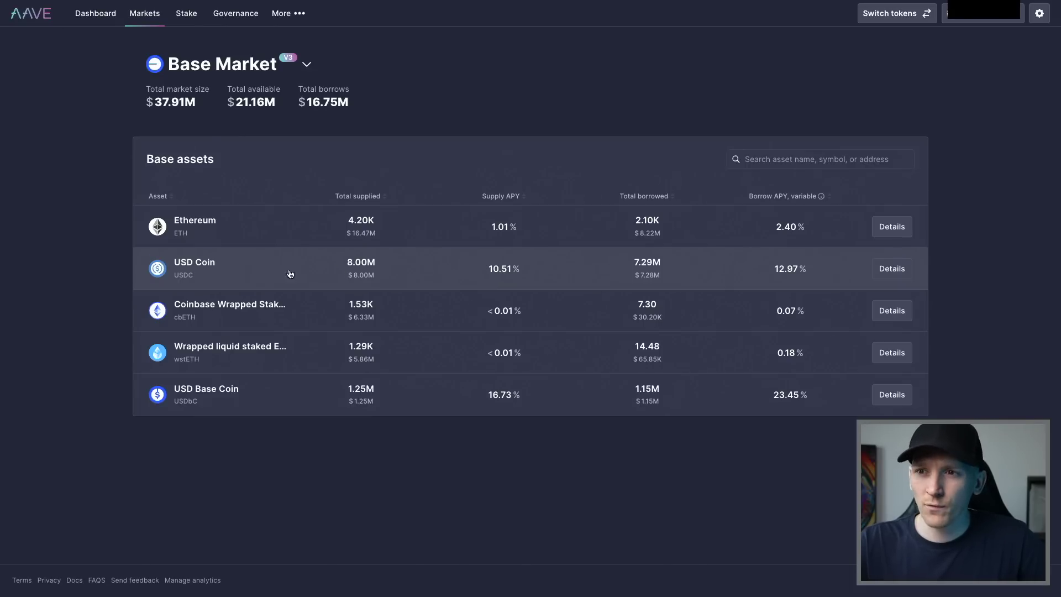
Step: Start supplying the full wallet balance of 3.91729 USDC from the Base dashboard and request approval for the token
left_click(95, 20)
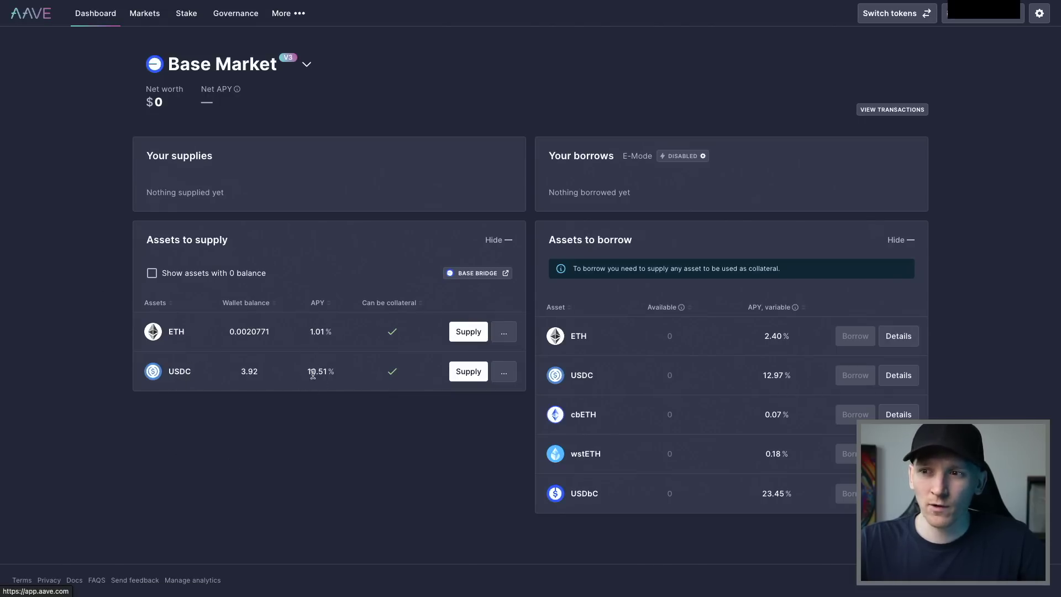
left_click(468, 374)
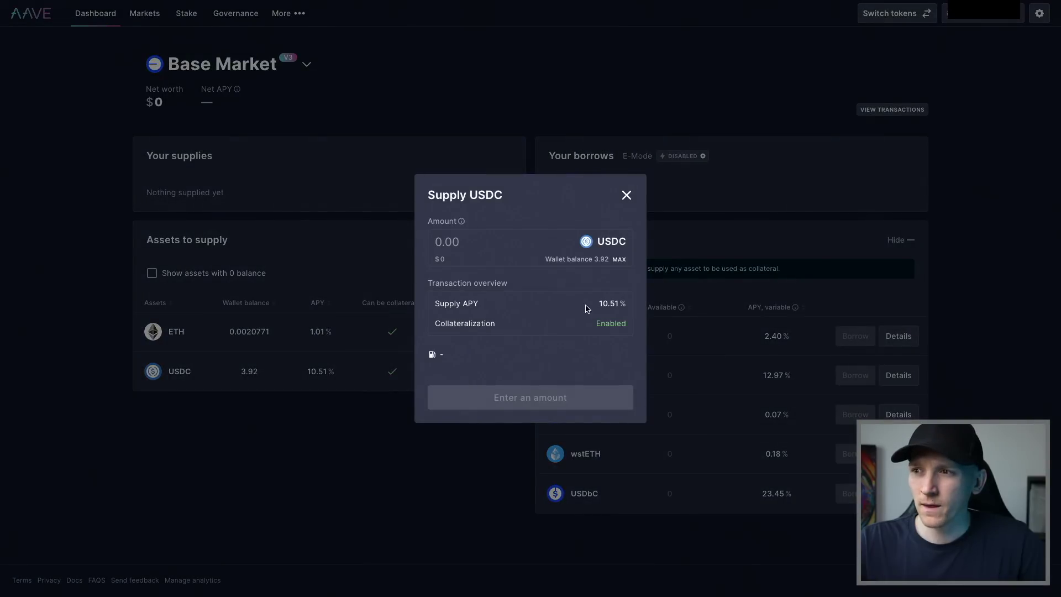
left_click(619, 259)
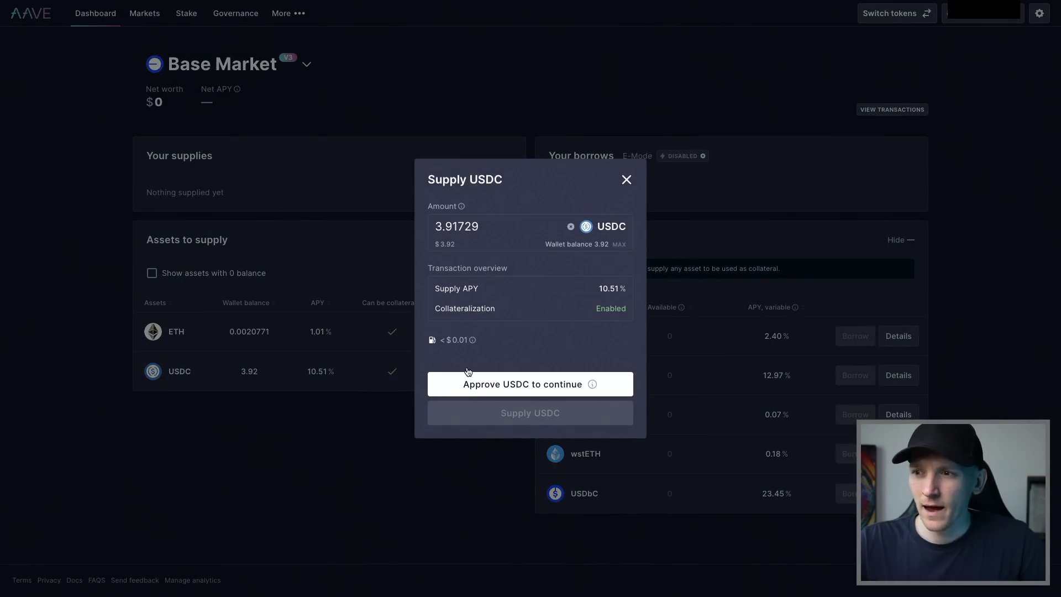
left_click(547, 389)
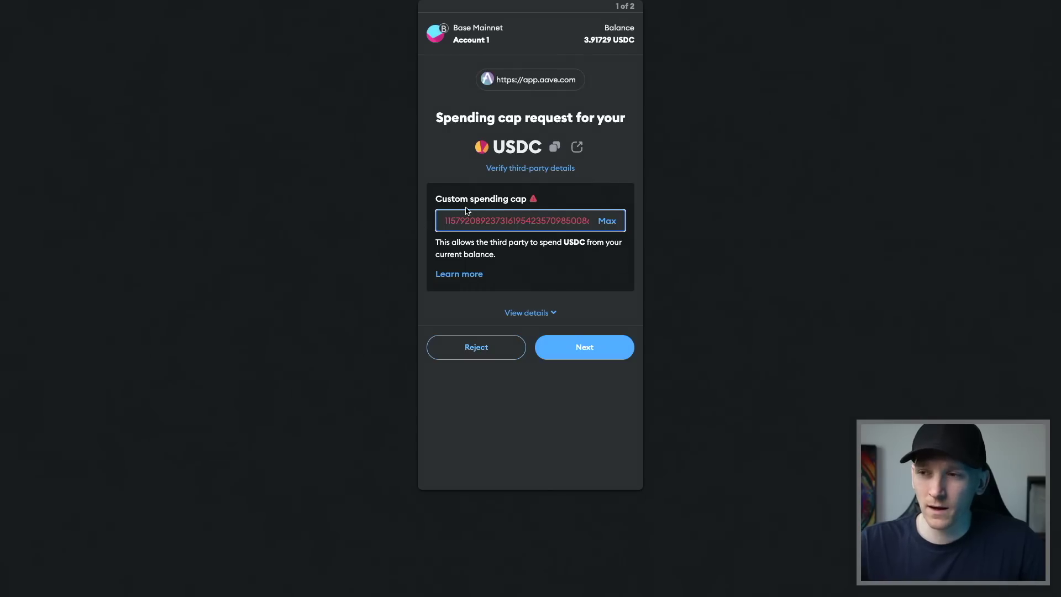
Step: Try the full wallet balance and a larger amount of 500 as custom USDC spending caps
left_click(608, 222)
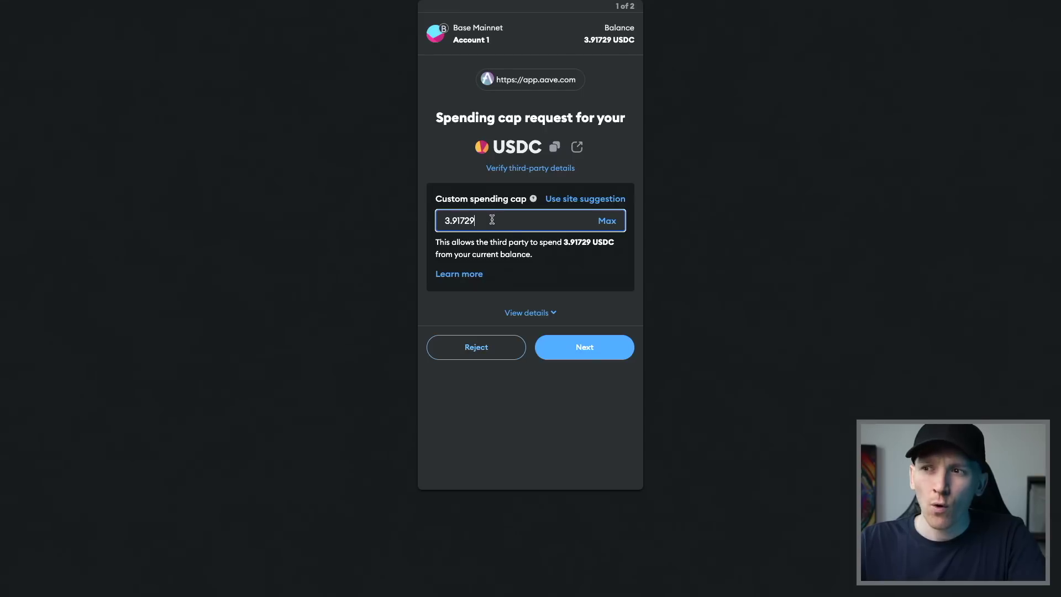
left_click_drag(493, 218, 417, 212)
type("500")
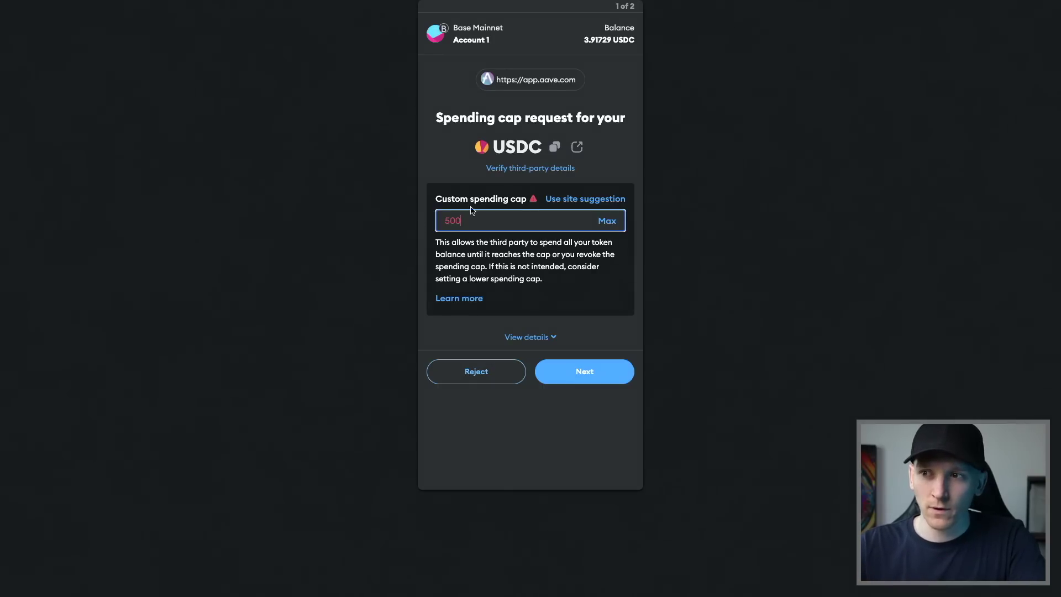
Step: Set the custom USDC spending cap to 100 and approve the request in MetaMask
key("BackSpace")
key("BackSpace")
key("BackSpace")
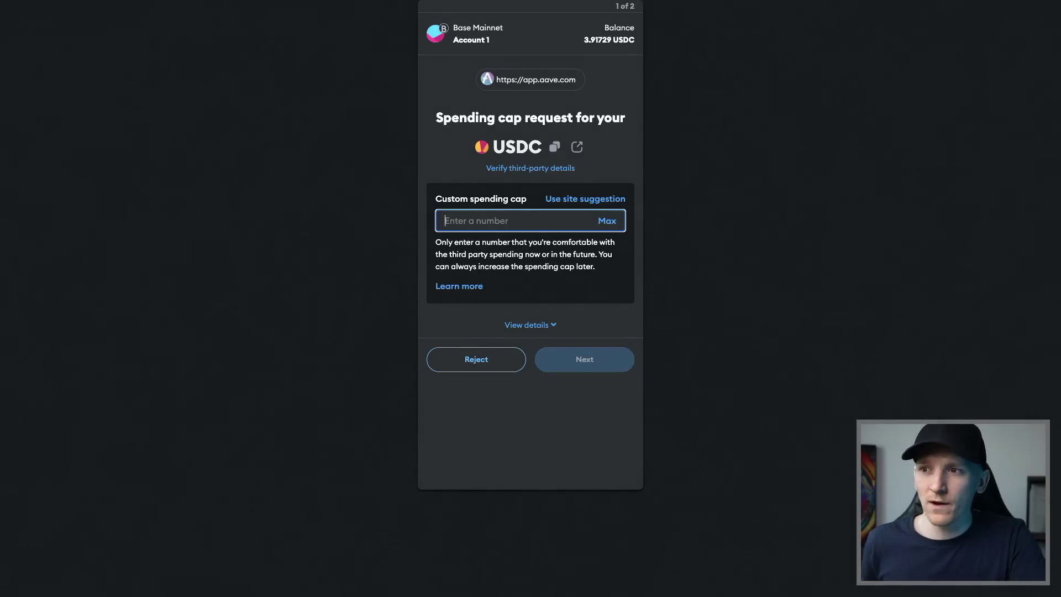
type("100")
left_click(604, 372)
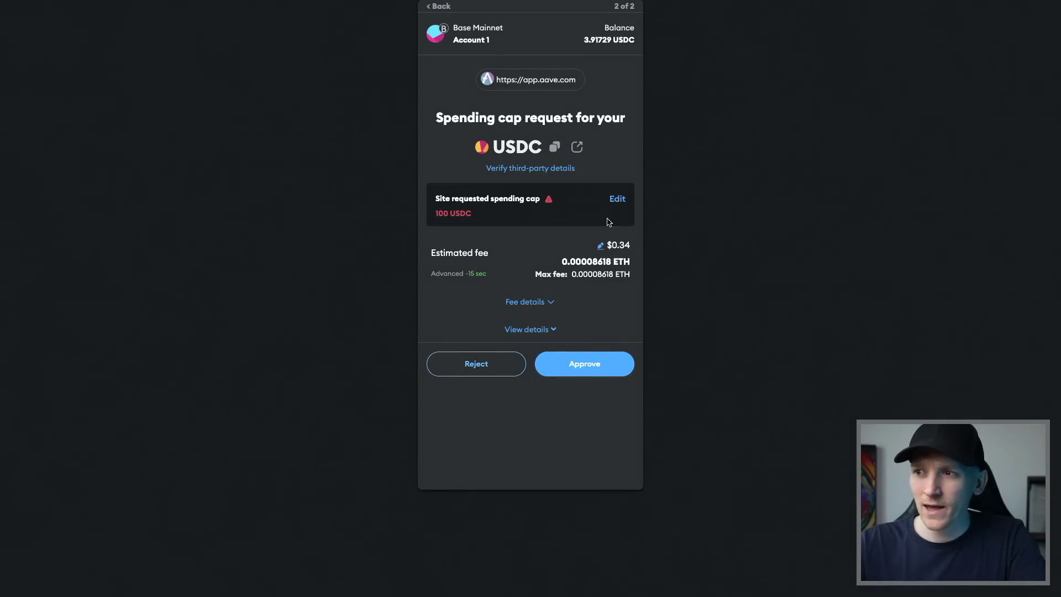
left_click(589, 369)
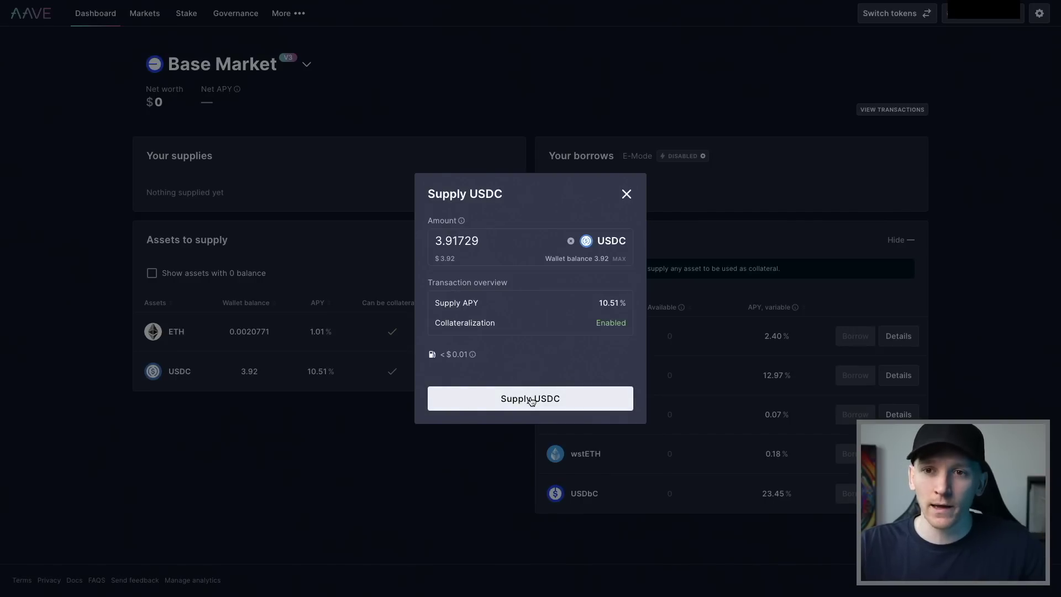
Step: Supply the 3.91729 USDC to Aave, confirming the transaction in MetaMask, and add the aBasUSDC token to the wallet
left_click(531, 400)
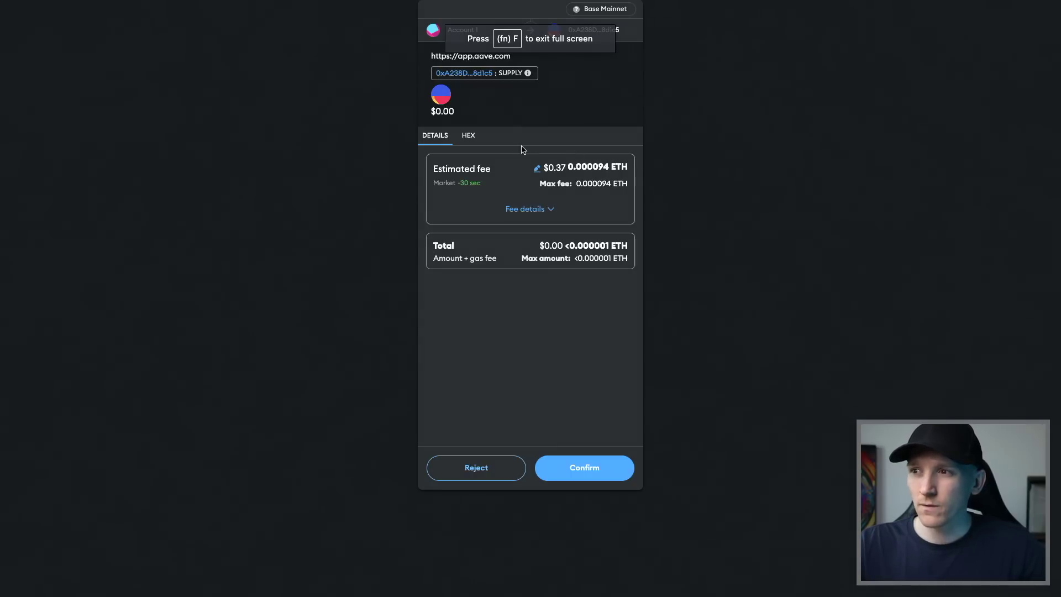
left_click(600, 468)
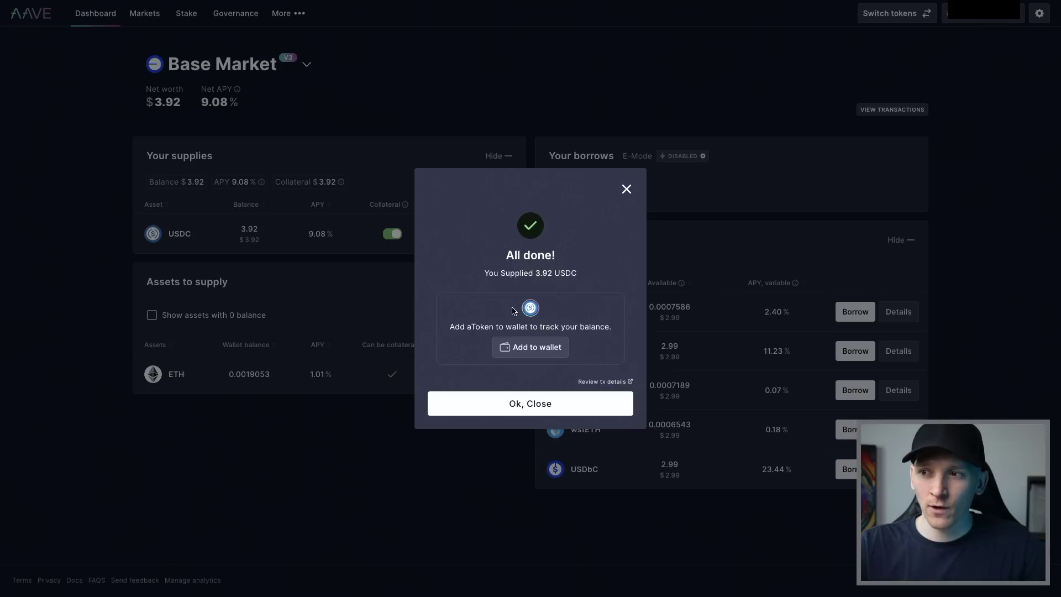
left_click(526, 355)
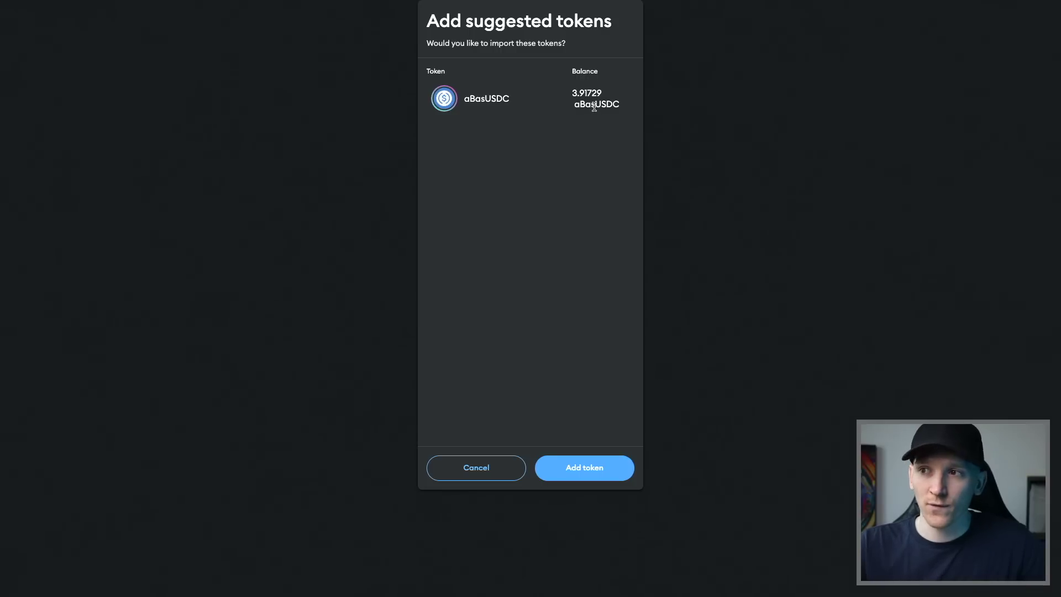
left_click(586, 474)
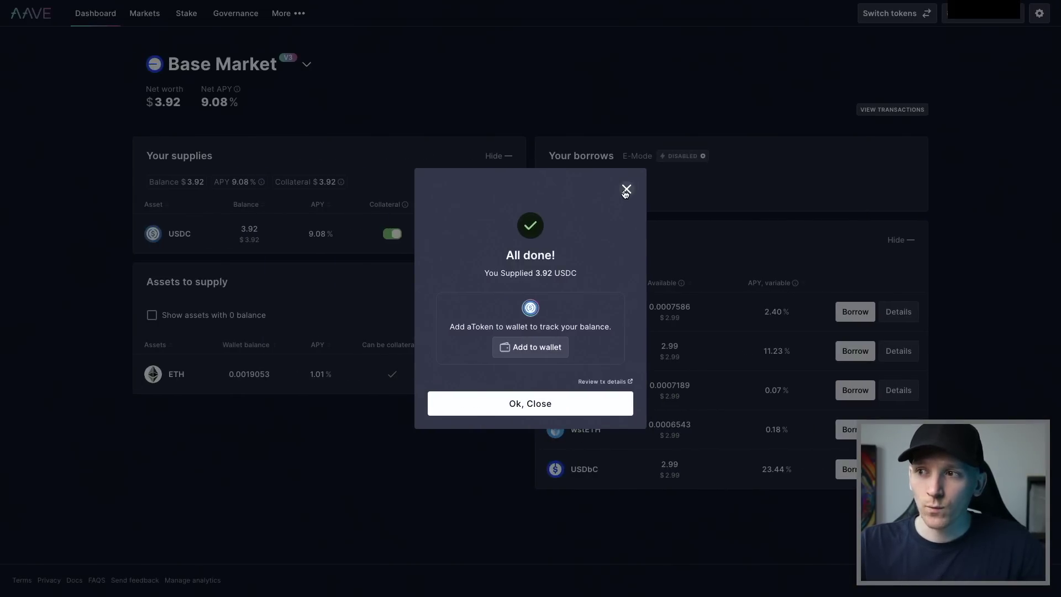
left_click(627, 190)
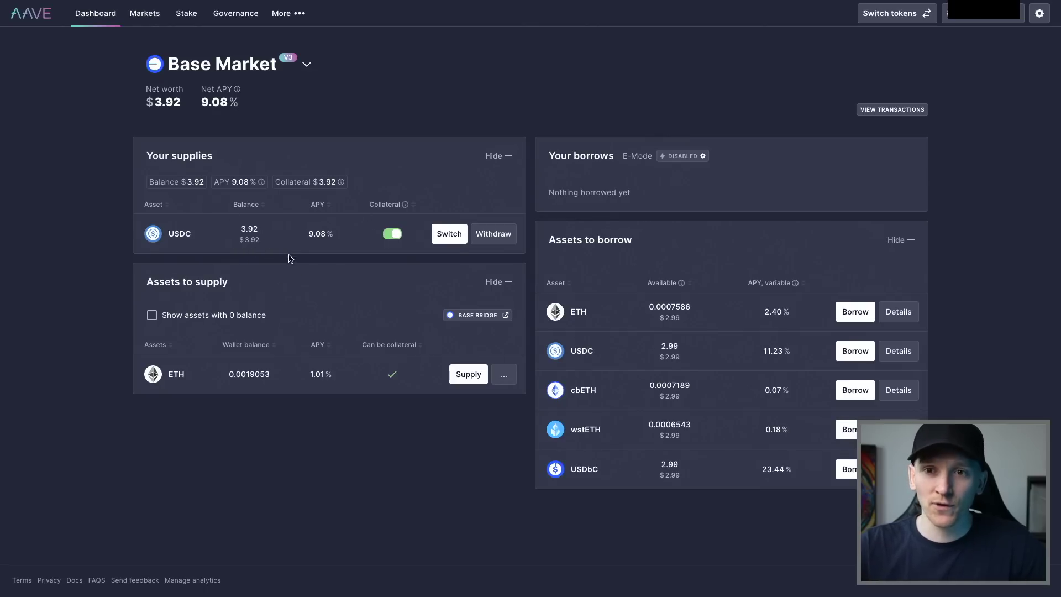
Step: Prepare a withdrawal of the entire supplied USDC balance, 3.917291 USDC
left_click(493, 236)
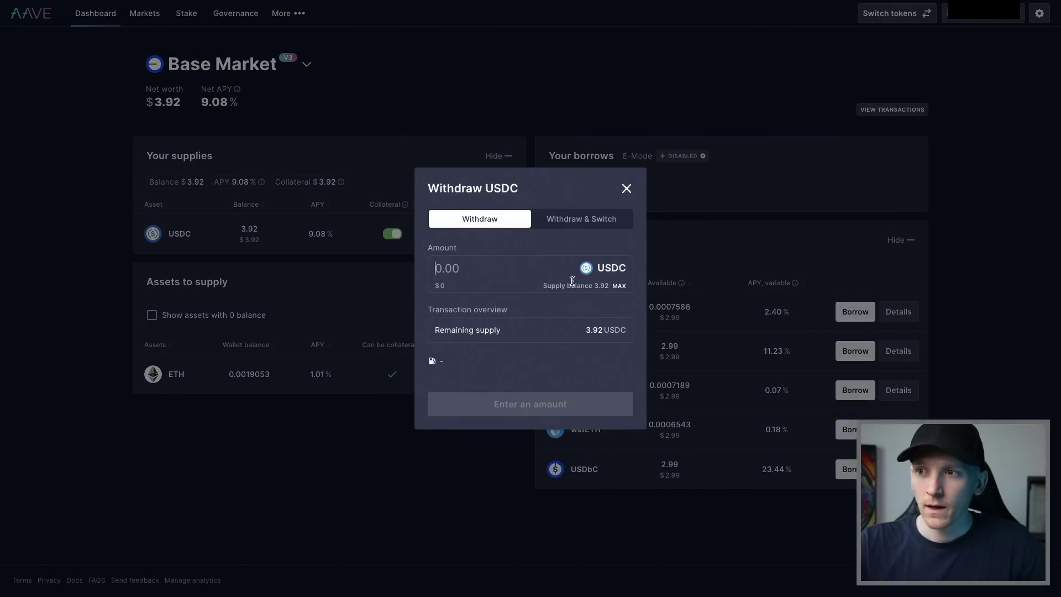
left_click(619, 287)
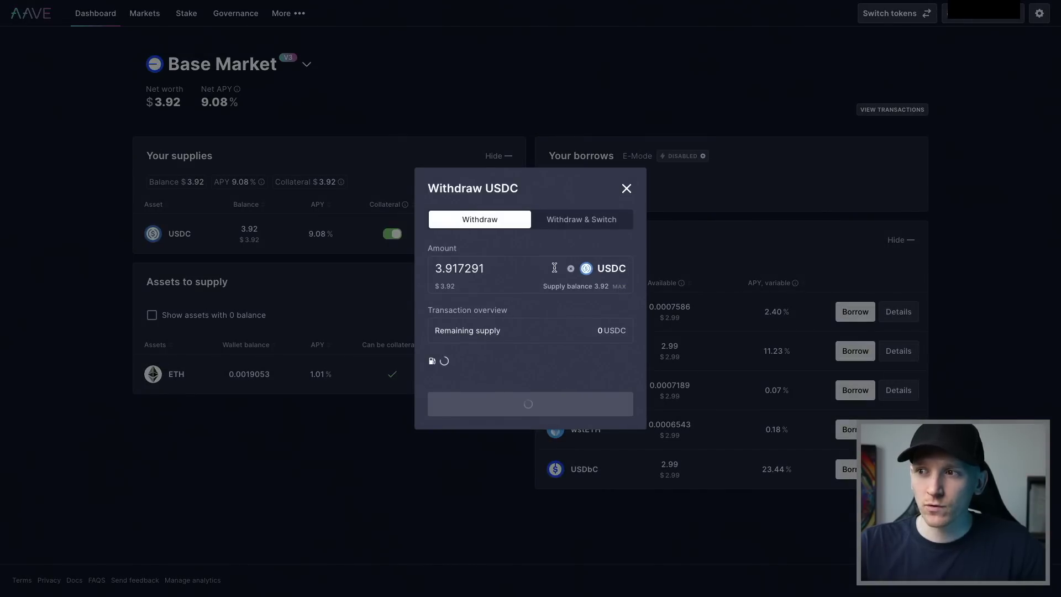